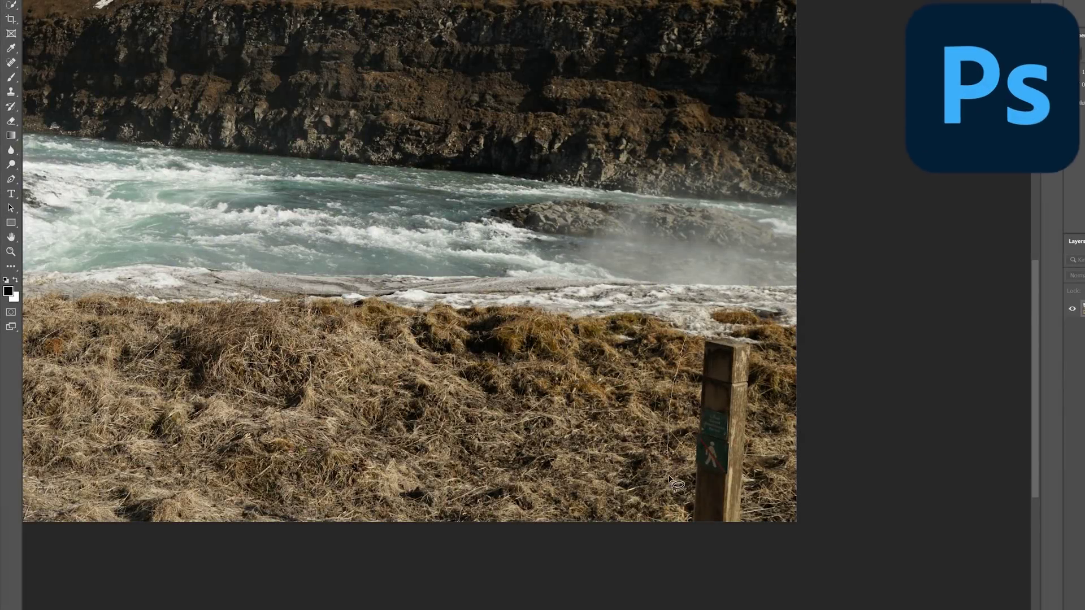
Lasso the wooden post and Content-Aware Fill it away onto a new layer
{"action": "mouse_move", "coordinate": [760, 356]}
{"action": "left_mouse_down"}
{"action": "mouse_move", "coordinate": [690, 345]}
{"action": "mouse_move", "coordinate": [699, 324]}
{"action": "left_mouse_up"}
{"action": "left_click", "coordinate": [70, 10]}
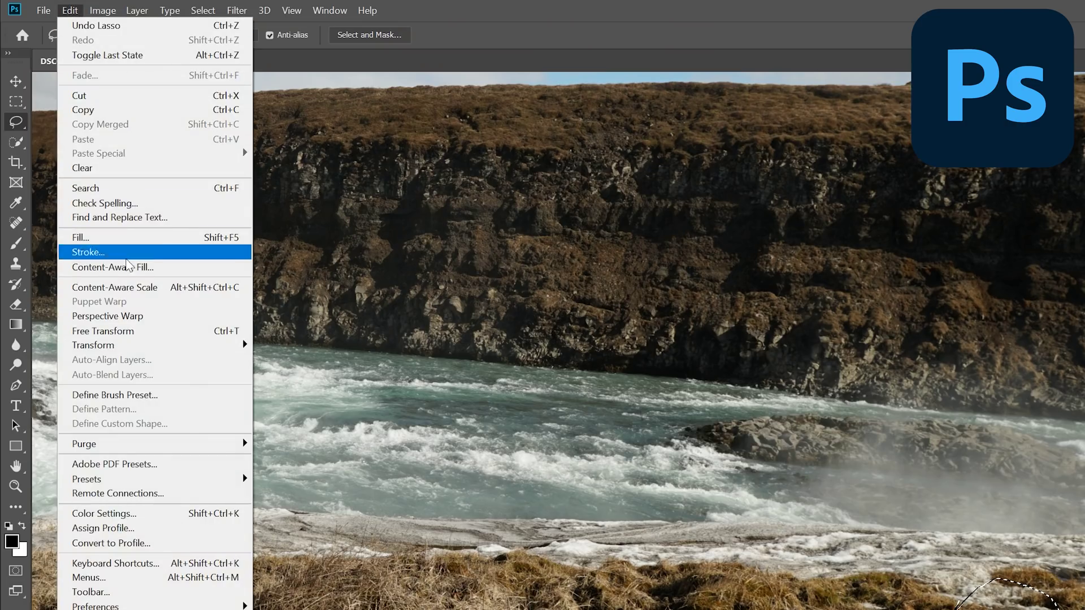
{"action": "left_click", "coordinate": [160, 271]}
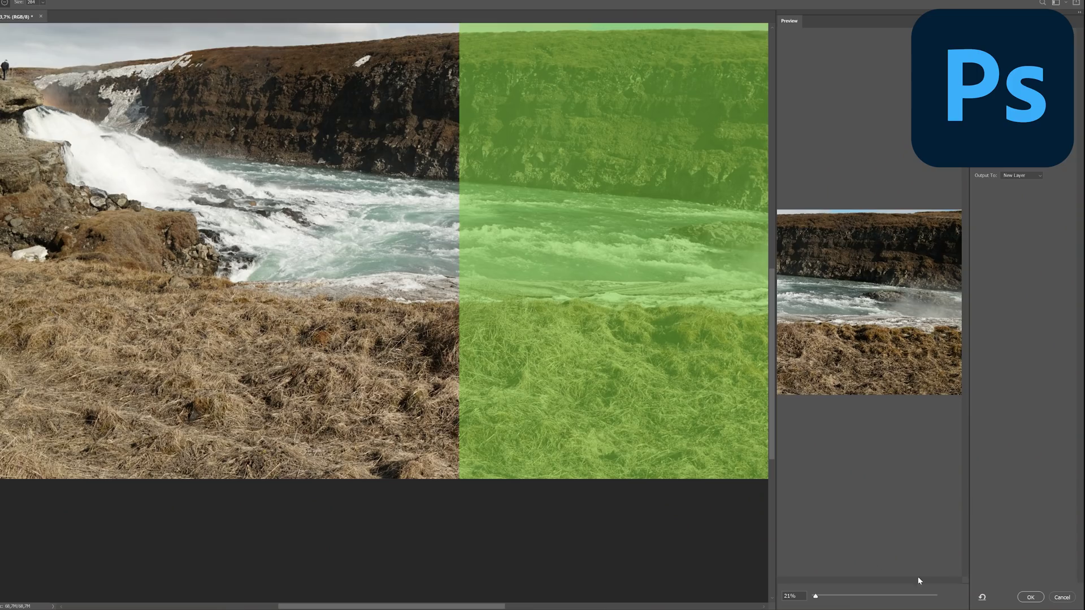
{"action": "left_click", "coordinate": [1030, 598]}
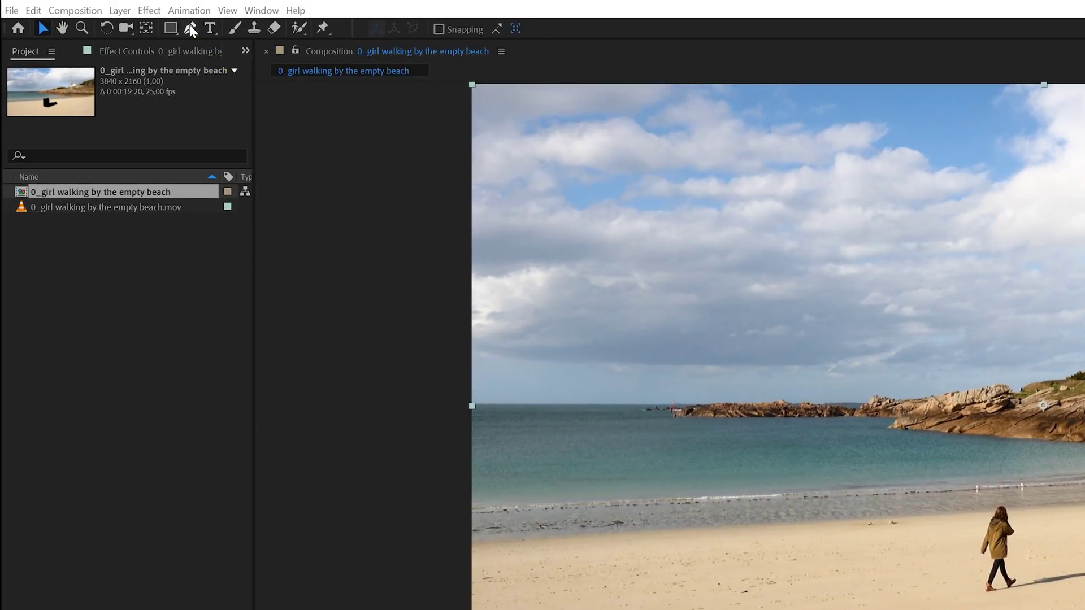
Draw a closed eight-point Pen mask around the girl and her shadow
{"action": "left_click", "coordinate": [190, 29]}
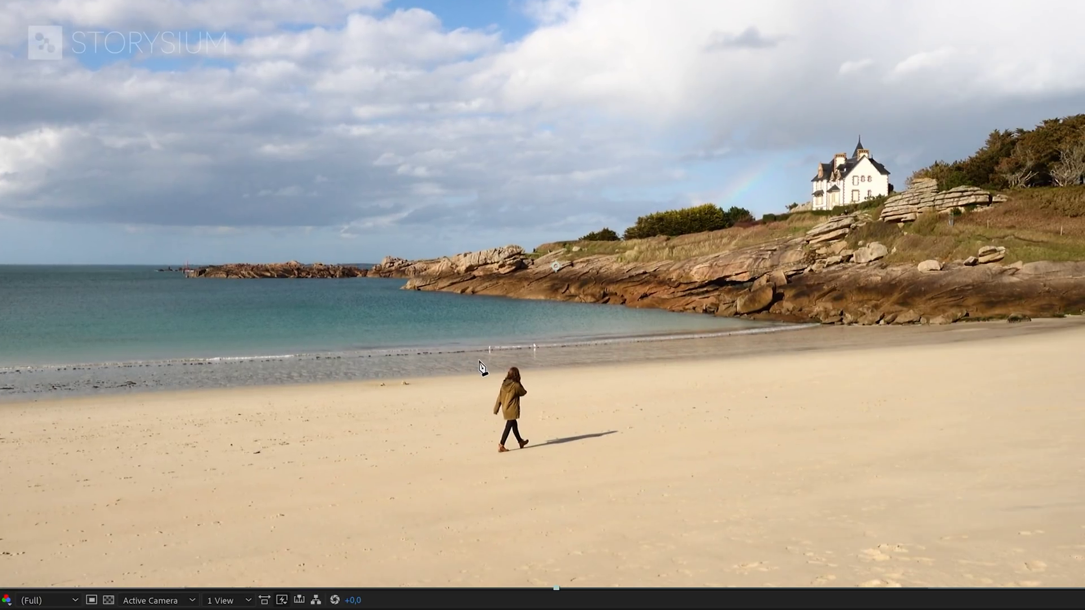
{"action": "left_click", "coordinate": [479, 361]}
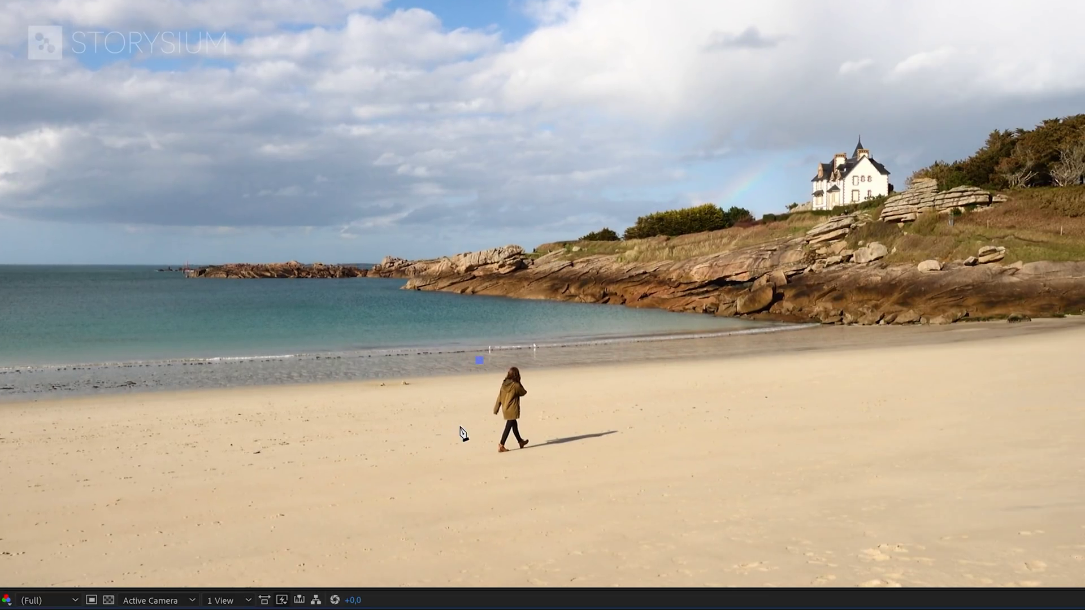
{"action": "left_click", "coordinate": [462, 425]}
{"action": "left_click", "coordinate": [464, 462]}
{"action": "left_click", "coordinate": [521, 471]}
{"action": "left_click", "coordinate": [562, 458]}
{"action": "left_click", "coordinate": [644, 437]}
{"action": "left_click", "coordinate": [545, 414]}
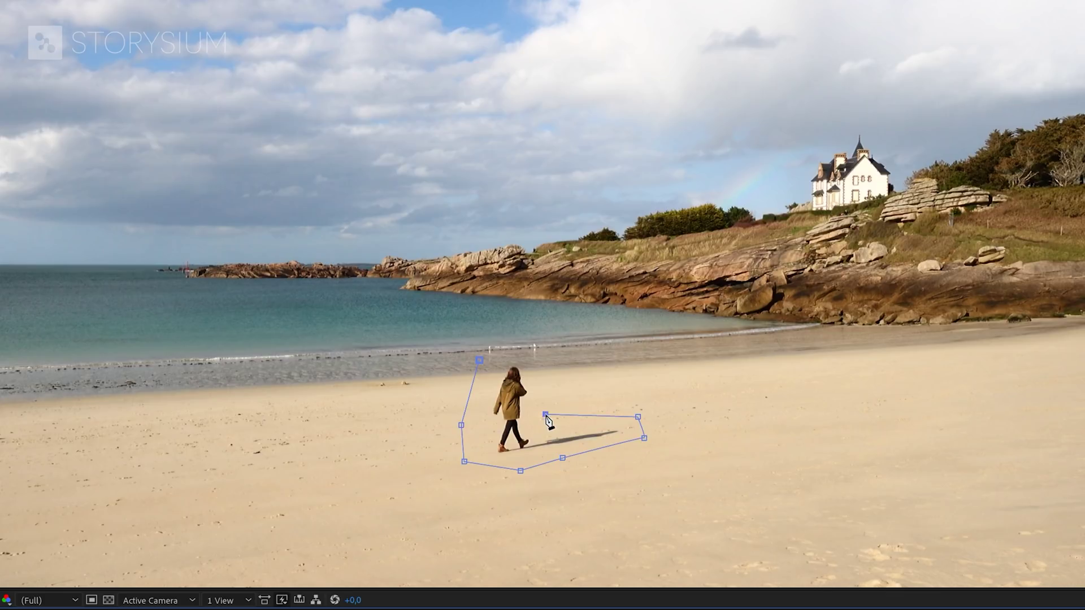
{"action": "left_click", "coordinate": [536, 361]}
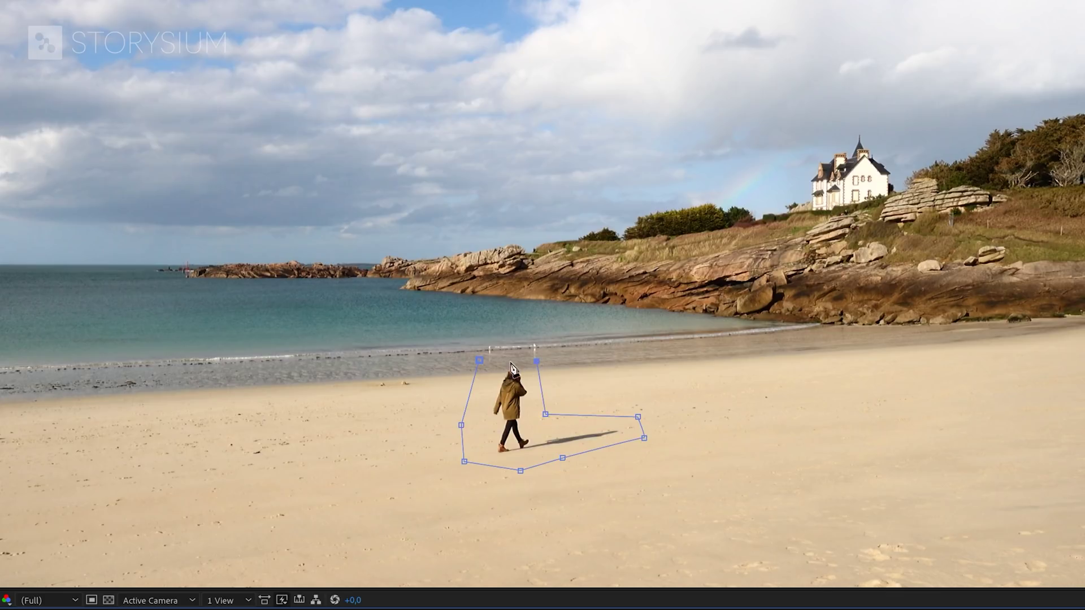
{"action": "left_click", "coordinate": [480, 361]}
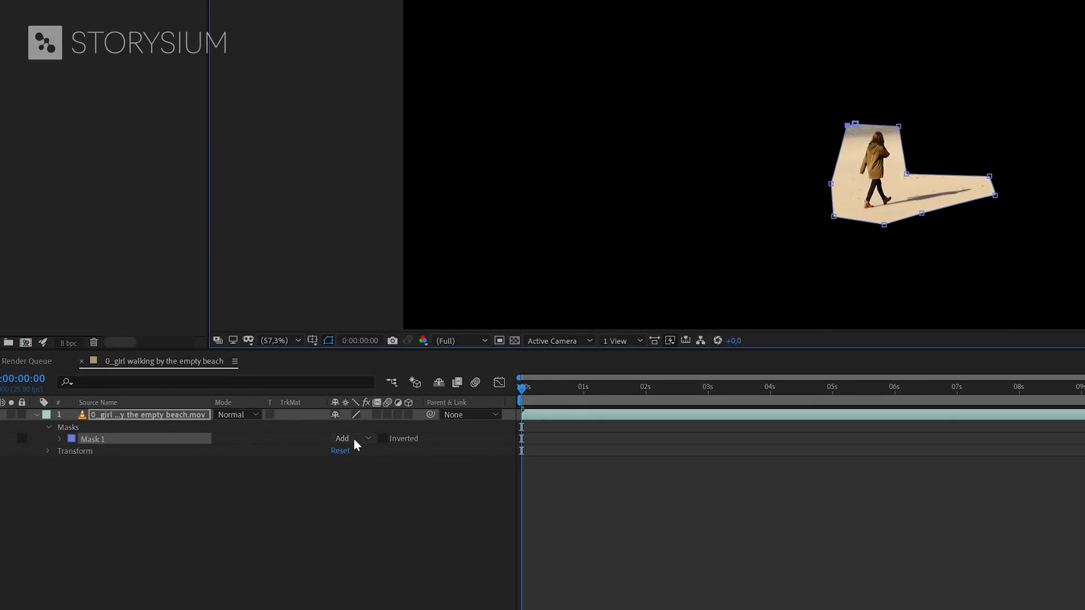
Set Mask 1's mode to None and expand its properties in the timeline
{"action": "left_click", "coordinate": [354, 439]}
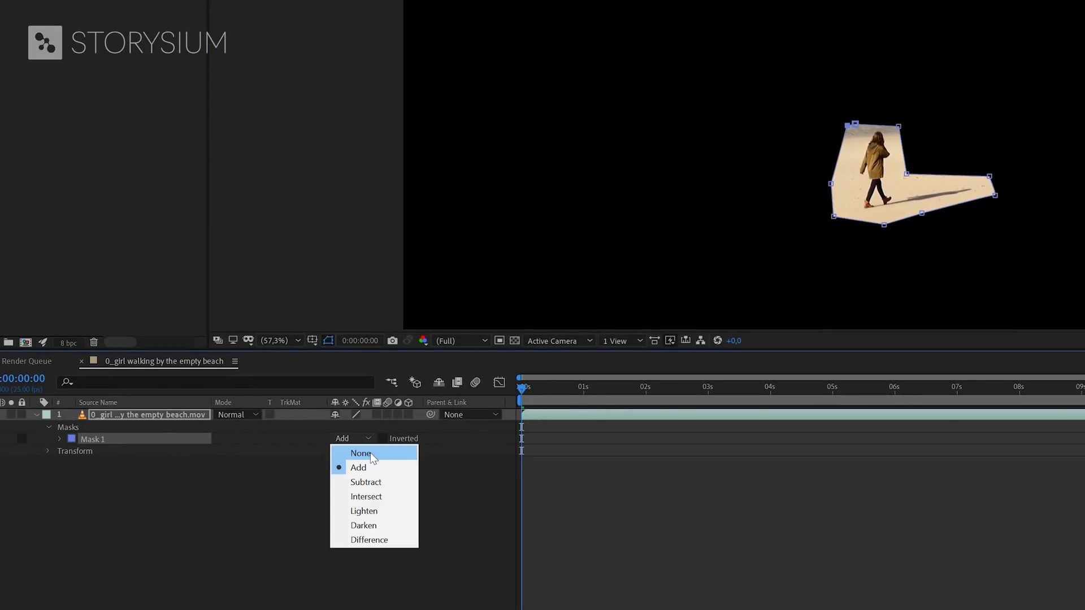
{"action": "left_click", "coordinate": [371, 453]}
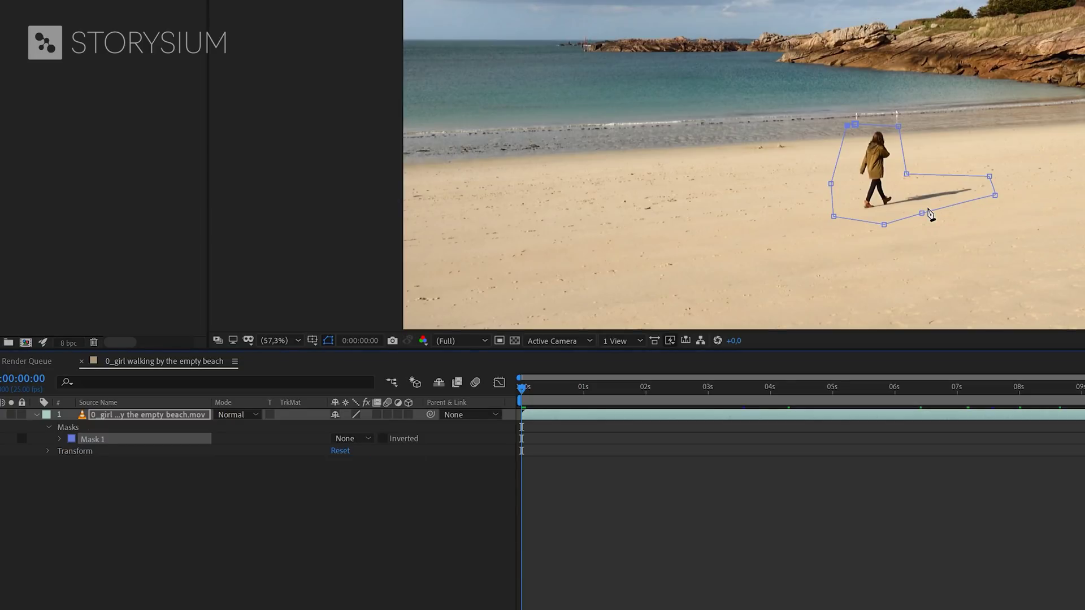
{"action": "left_click", "coordinate": [60, 439]}
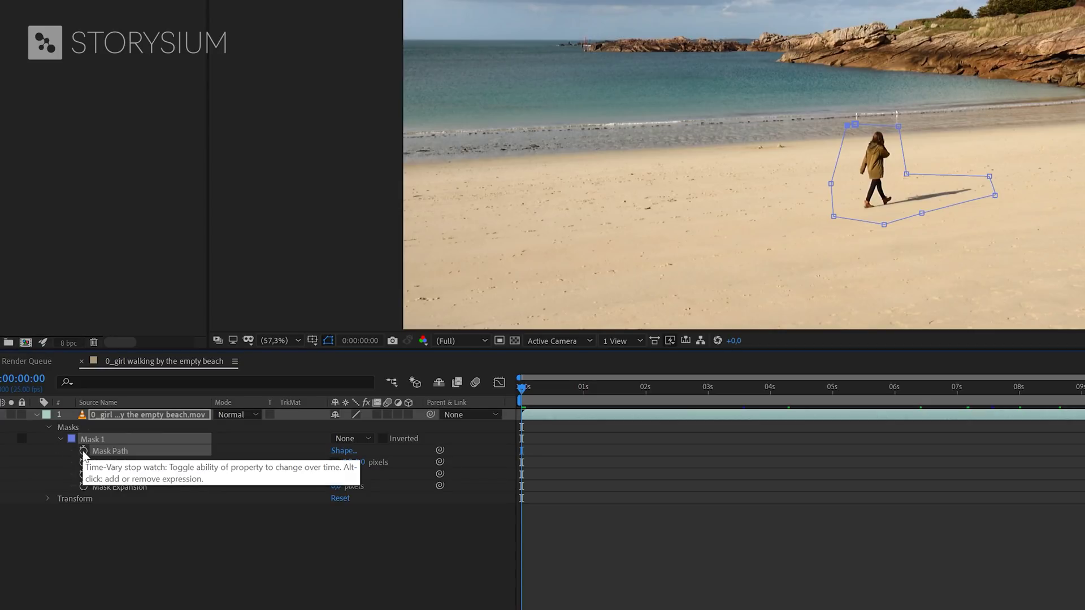
Enable Mask Path keyframing and realign the mask on the girl through about 8.8 seconds
{"action": "left_click", "coordinate": [83, 451]}
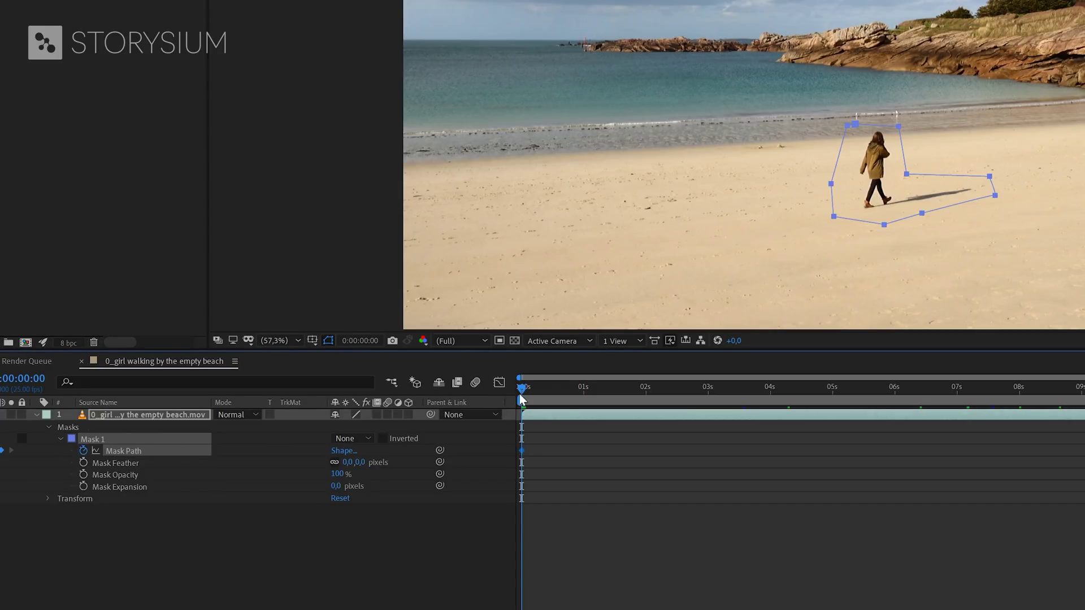
{"action": "left_click_drag", "start_coordinate": [520, 389], "coordinate": [676, 382]}
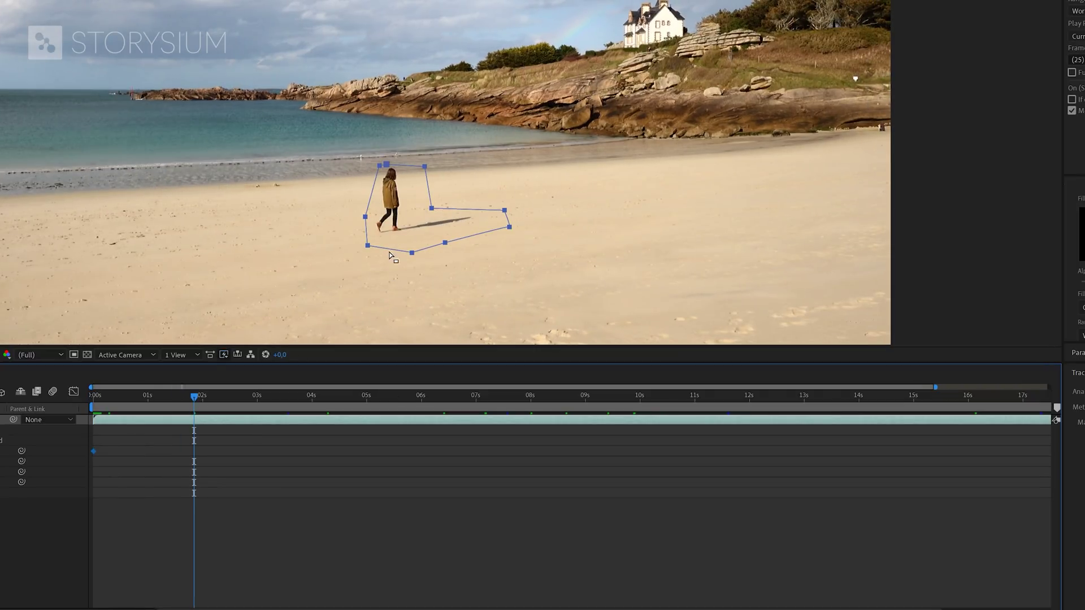
{"action": "left_click_drag", "start_coordinate": [389, 256], "coordinate": [390, 252]}
{"action": "left_click_drag", "start_coordinate": [194, 397], "coordinate": [395, 397]}
{"action": "left_click_drag", "start_coordinate": [428, 197], "coordinate": [423, 201]}
{"action": "left_click_drag", "start_coordinate": [395, 398], "coordinate": [458, 398]}
{"action": "left_click_drag", "start_coordinate": [420, 195], "coordinate": [417, 198]}
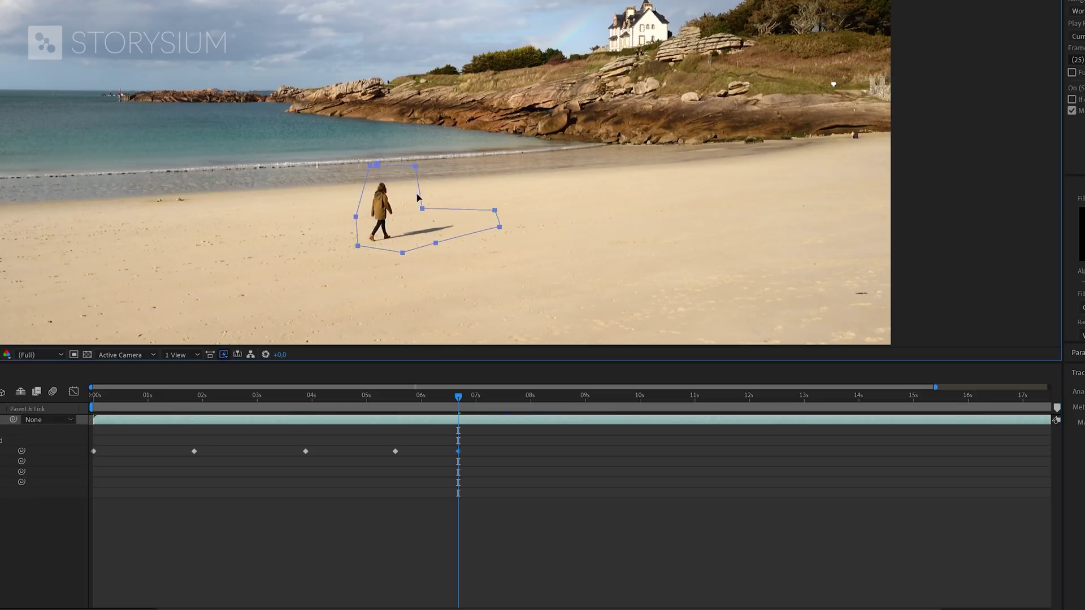
{"action": "left_click_drag", "start_coordinate": [458, 397], "coordinate": [554, 398]}
{"action": "left_click_drag", "start_coordinate": [421, 198], "coordinate": [432, 201]}
Keyframe the mask over the girl at about 9.4, 10.1, 12.4 and 14.5 seconds
{"action": "left_click_drag", "start_coordinate": [554, 398], "coordinate": [604, 406]}
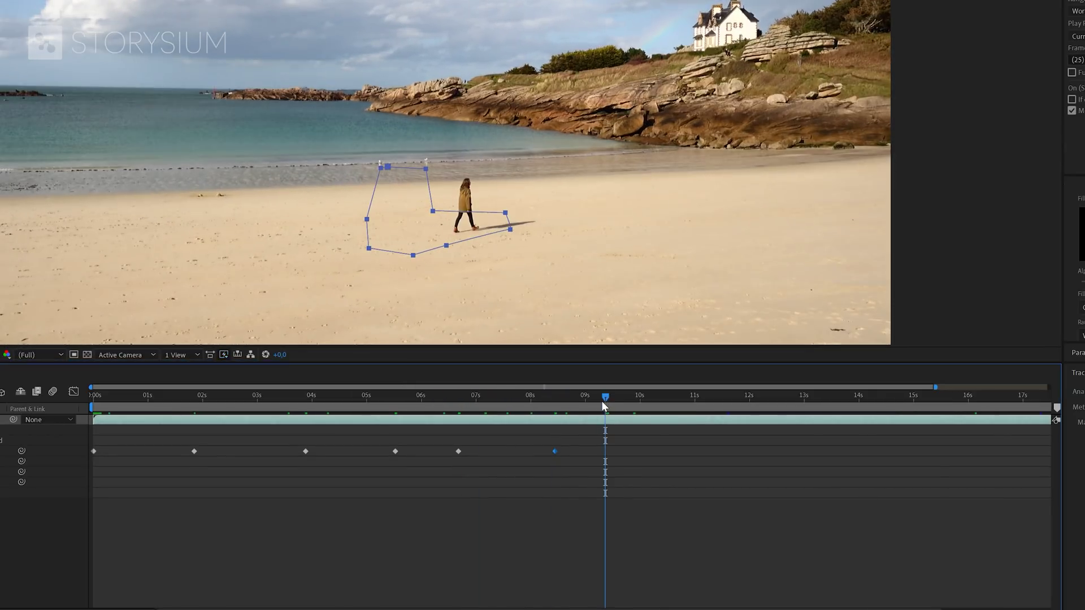
{"action": "left_click_drag", "start_coordinate": [431, 187], "coordinate": [492, 182]}
{"action": "left_click_drag", "start_coordinate": [610, 398], "coordinate": [651, 398]}
{"action": "left_click_drag", "start_coordinate": [490, 182], "coordinate": [504, 182]}
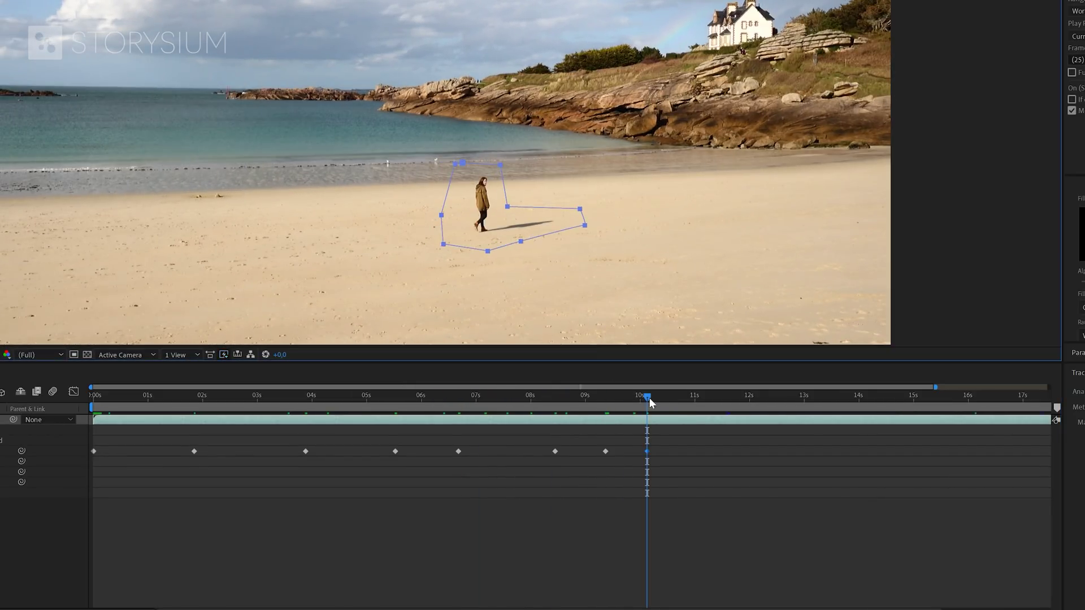
{"action": "left_click_drag", "start_coordinate": [651, 398], "coordinate": [887, 398]}
{"action": "left_click_drag", "start_coordinate": [504, 186], "coordinate": [512, 187]}
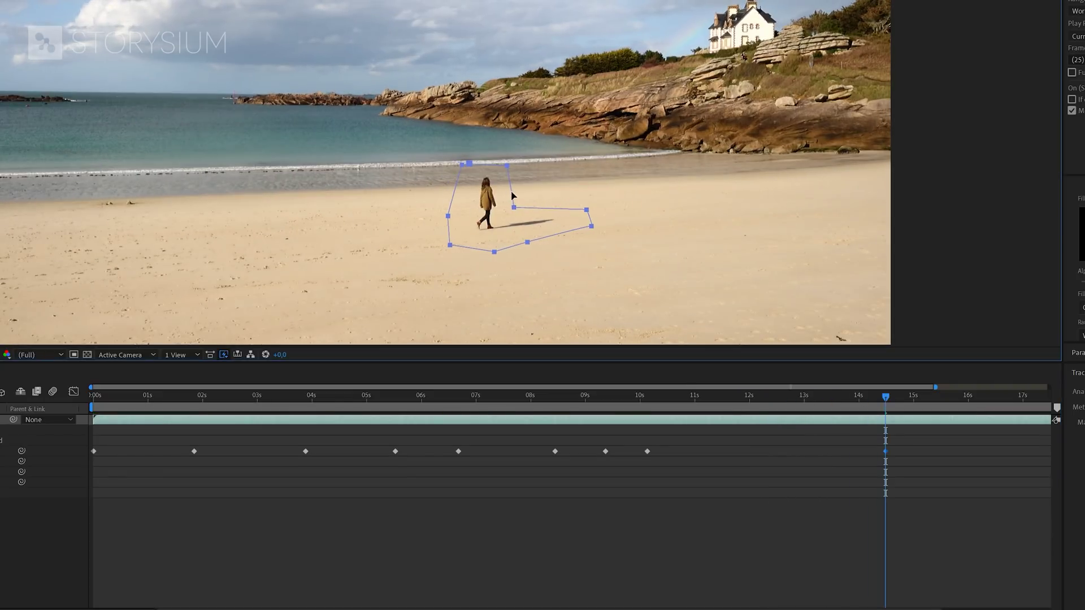
{"action": "left_click_drag", "start_coordinate": [886, 397], "coordinate": [36, 435]}
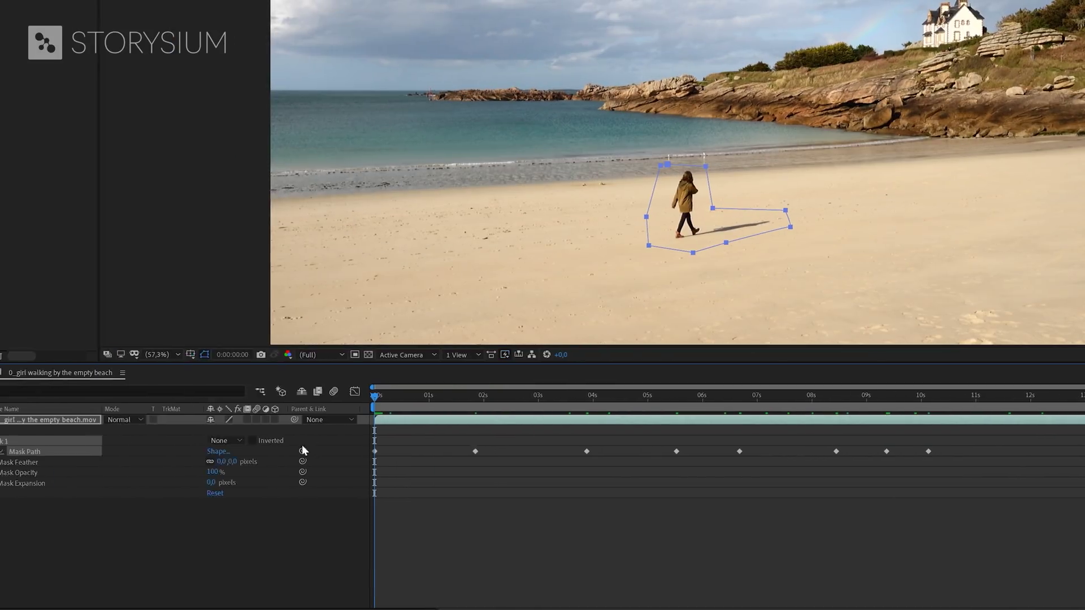
Set Mask 1 to Subtract and open the Content-Aware Fill panel from the Window menu
{"action": "left_click", "coordinate": [226, 441]}
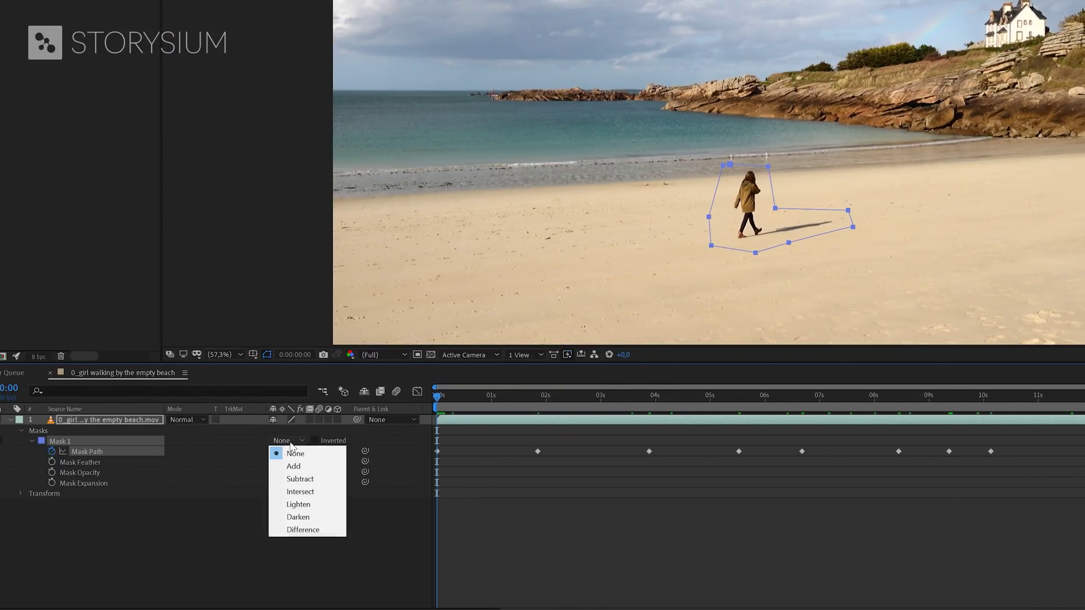
{"action": "left_click", "coordinate": [312, 480]}
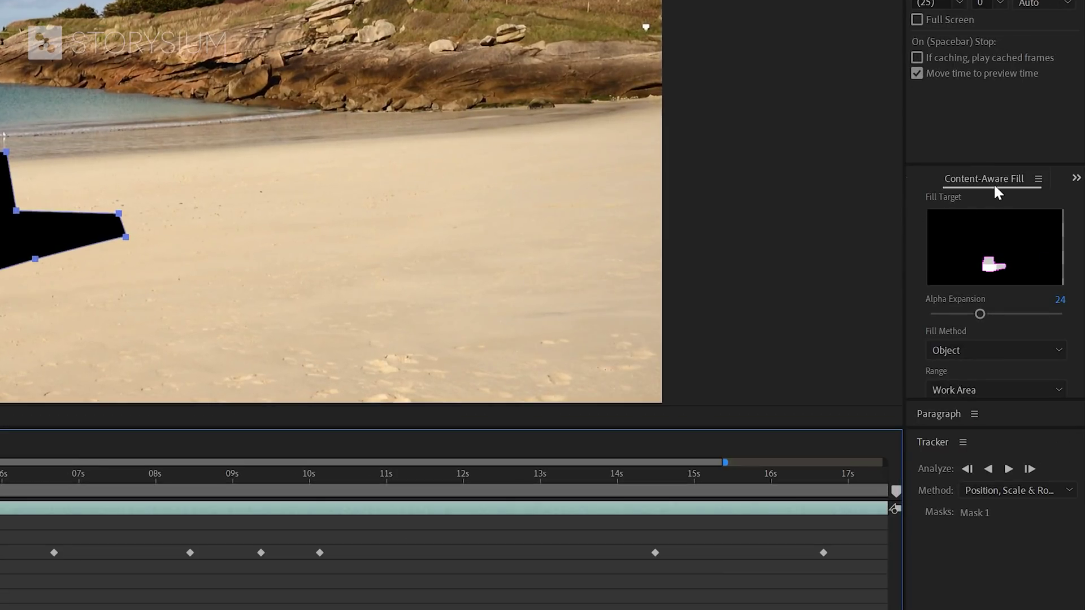
{"action": "left_click_drag", "start_coordinate": [988, 165], "coordinate": [990, 82]}
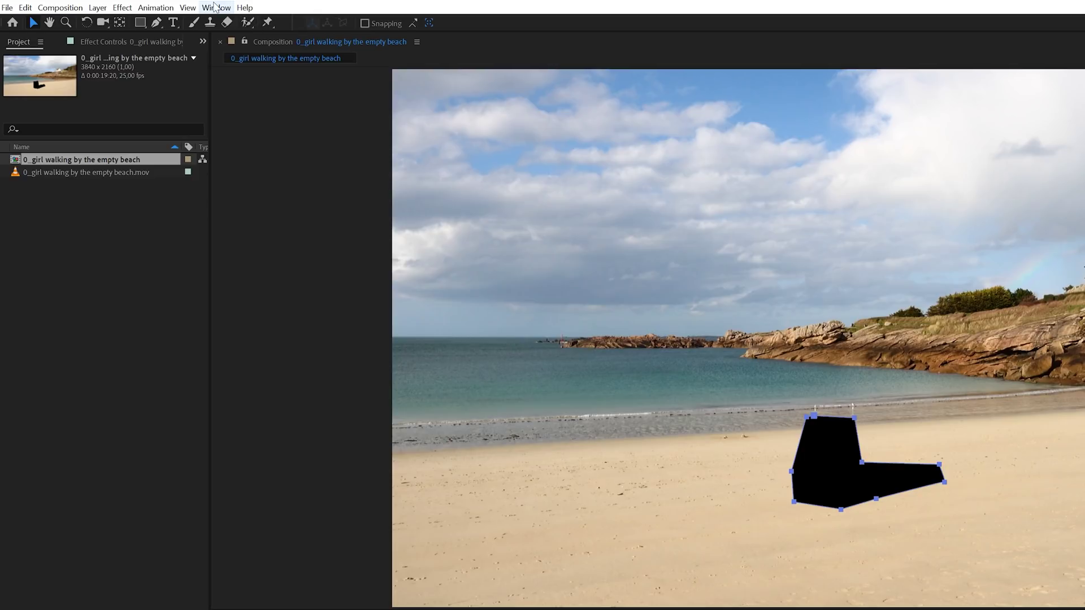
{"action": "left_click", "coordinate": [216, 7]}
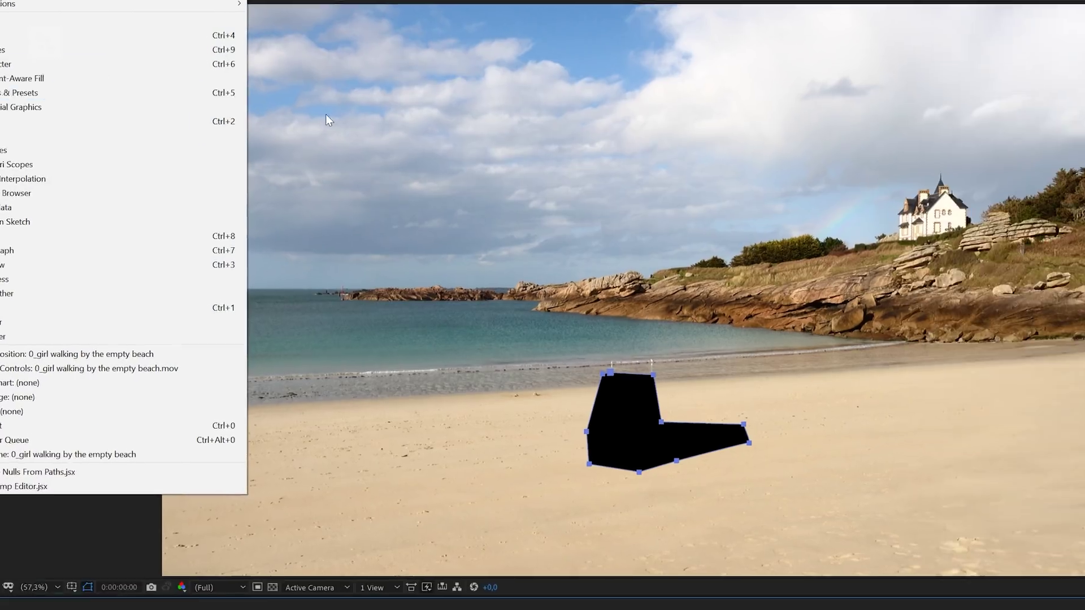
{"action": "left_click", "coordinate": [547, 186]}
{"action": "left_click", "coordinate": [994, 199]}
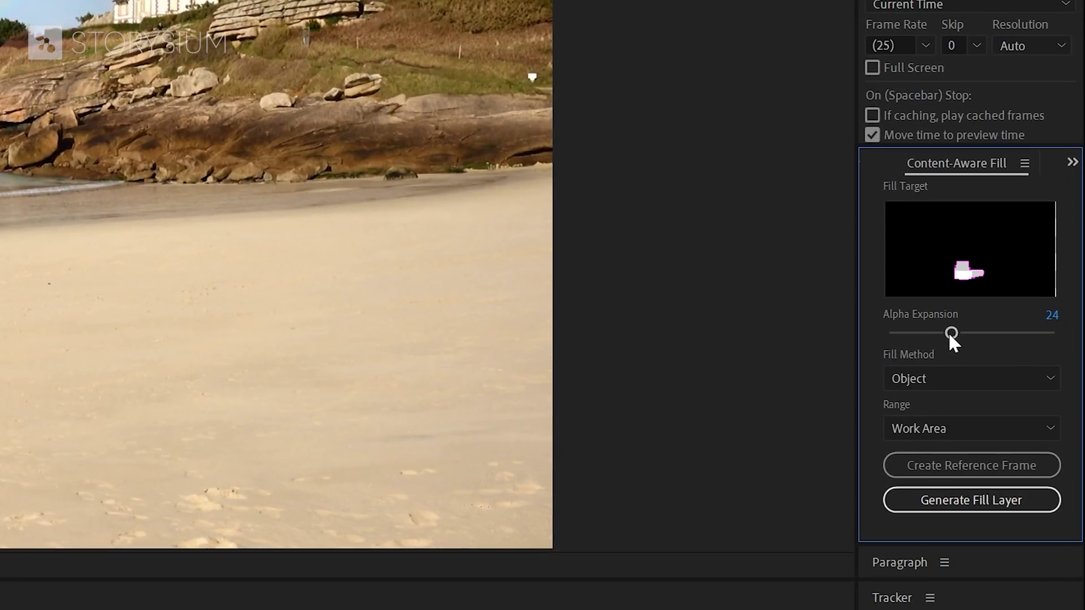
Lower Alpha Expansion from 24 to 20 and check the Fill Method, which stays Object
{"action": "left_click_drag", "start_coordinate": [984, 324], "coordinate": [943, 334]}
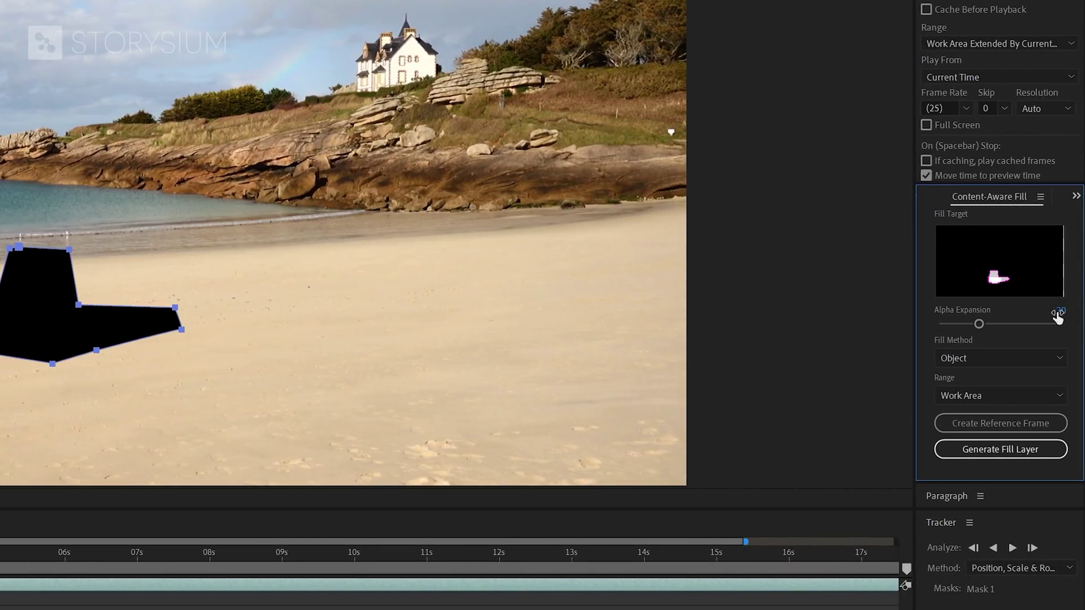
{"action": "left_click", "coordinate": [1014, 359]}
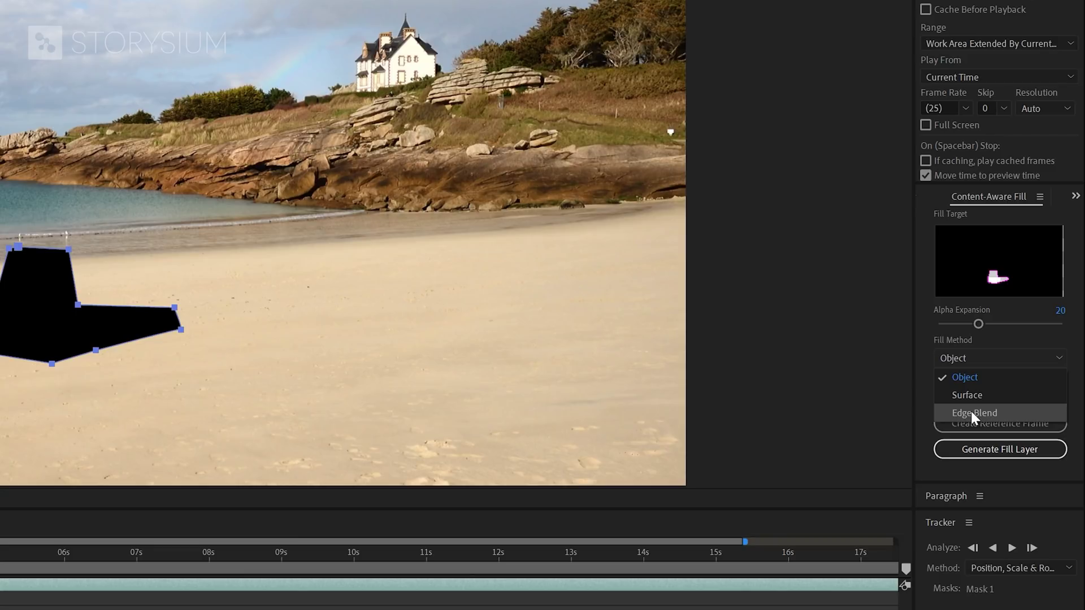
Keep Object fill, end the work area near 6 seconds, and set Range to Work Area
{"action": "left_click", "coordinate": [989, 377]}
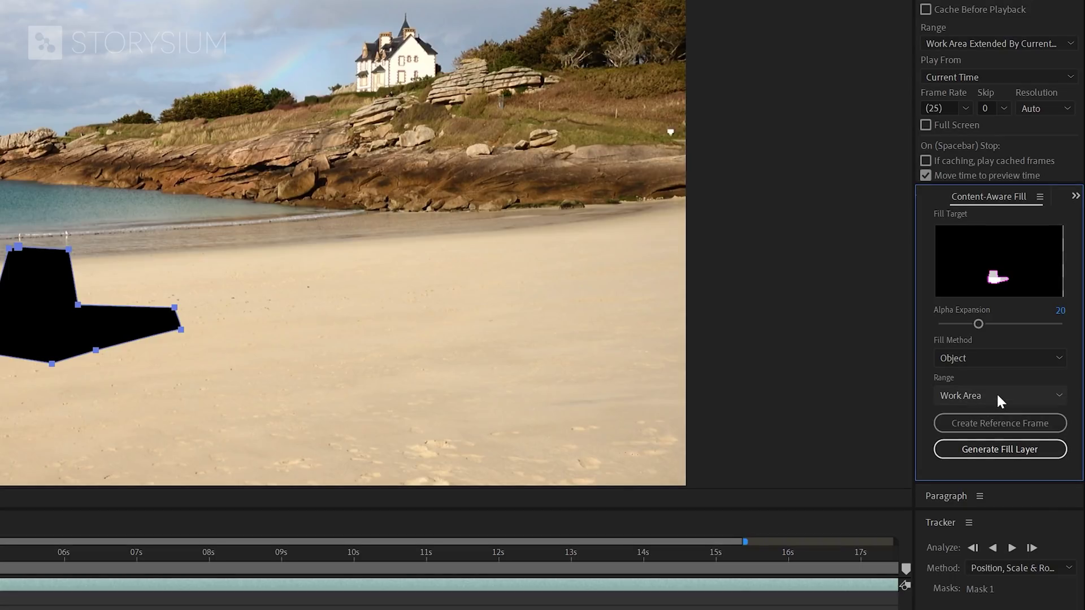
{"action": "left_click", "coordinate": [991, 396]}
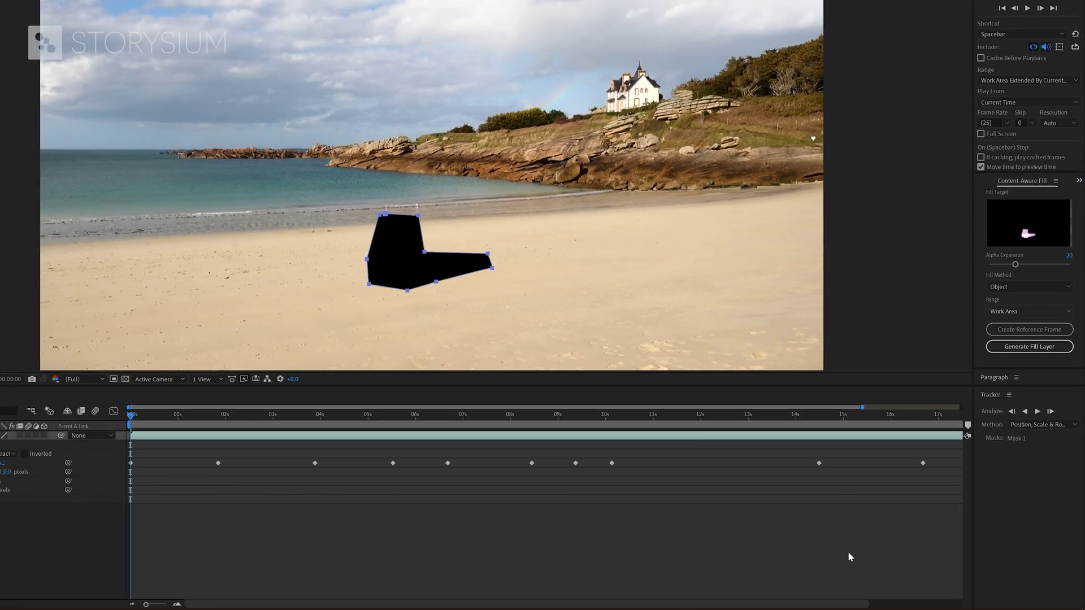
{"action": "key", "text": "minus"}
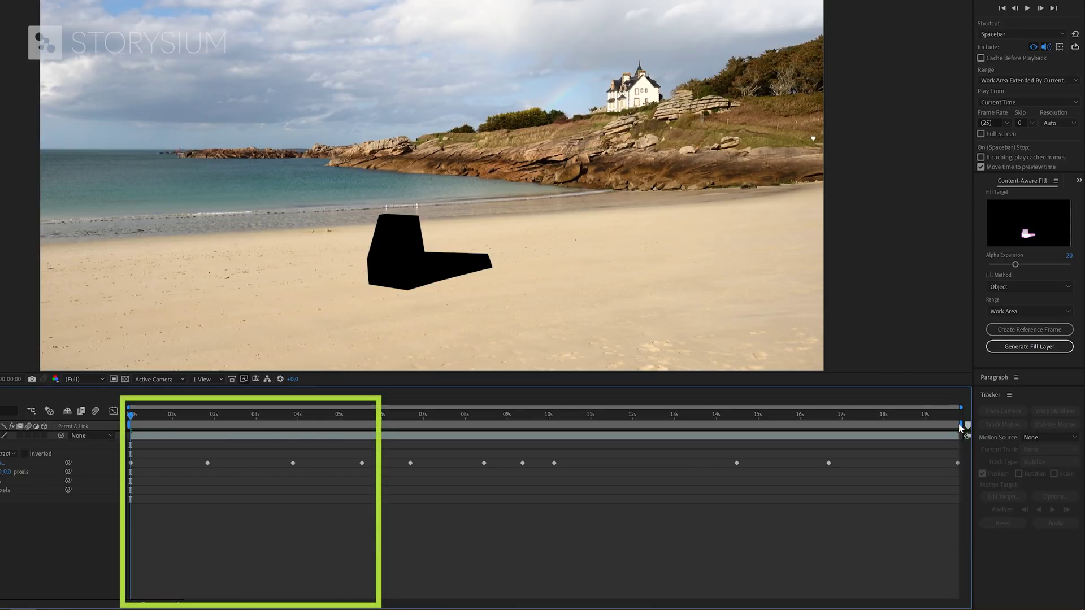
{"action": "mouse_move", "coordinate": [961, 428]}
{"action": "left_mouse_down"}
{"action": "mouse_move", "coordinate": [373, 447]}
{"action": "mouse_move", "coordinate": [409, 447]}
{"action": "left_mouse_up"}
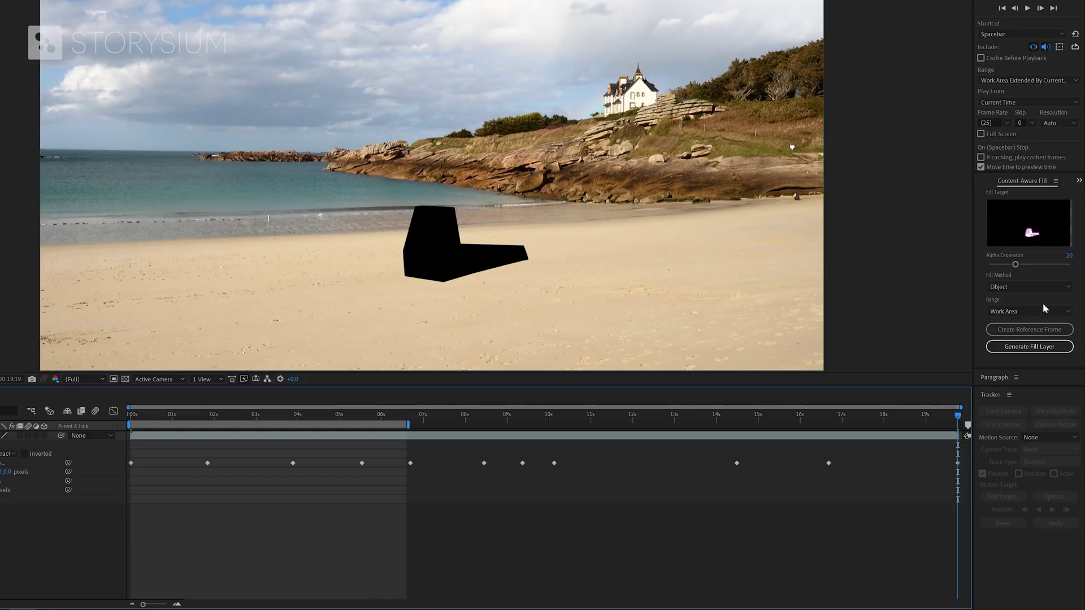
{"action": "left_click", "coordinate": [1041, 311]}
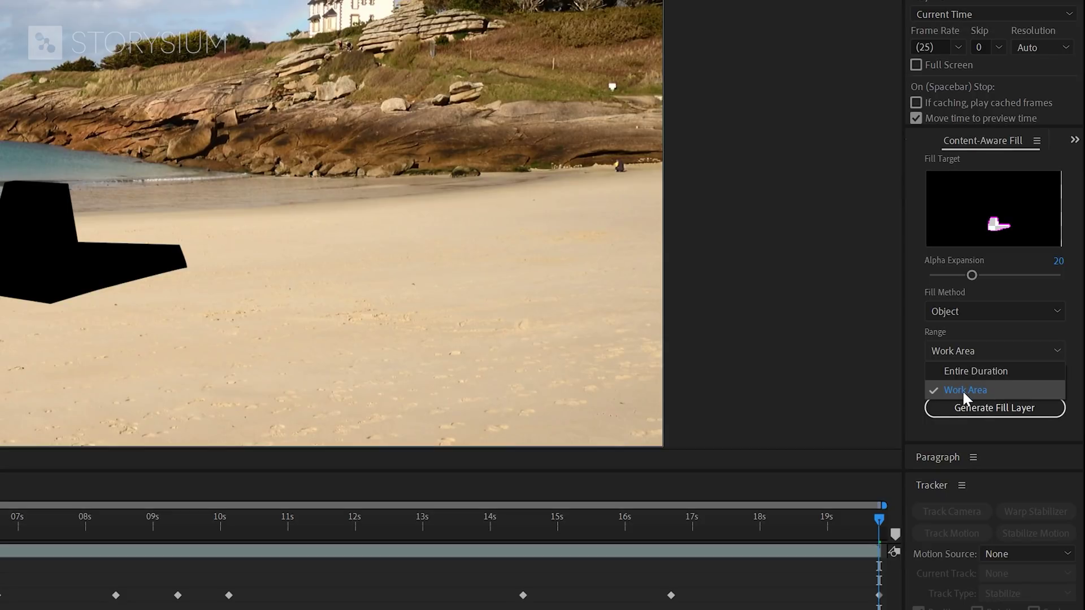
{"action": "left_click", "coordinate": [962, 390]}
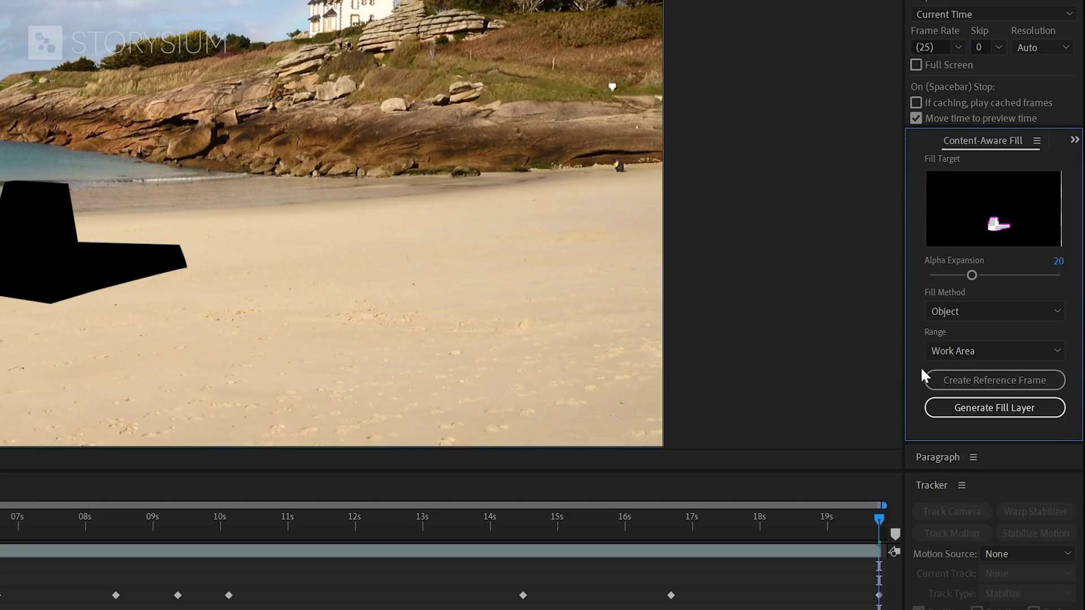
Generate the fill layer that removes the woman from the beach clip
{"action": "left_click", "coordinate": [987, 410]}
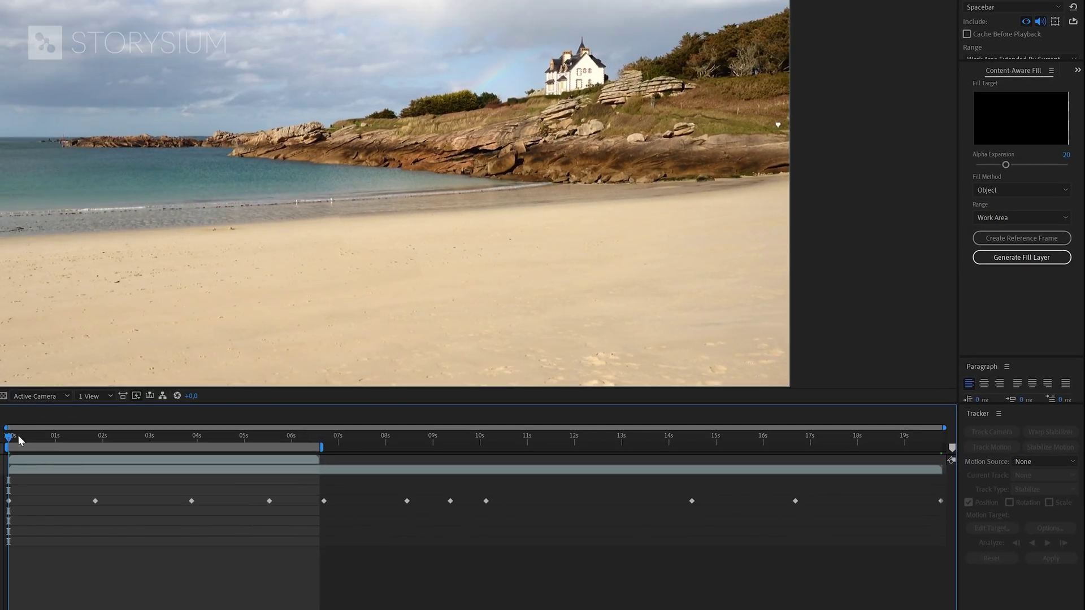
Preview the filled beach clip and give Mask 1 a 25-pixel feather
{"action": "left_click_drag", "start_coordinate": [21, 442], "coordinate": [29, 441]}
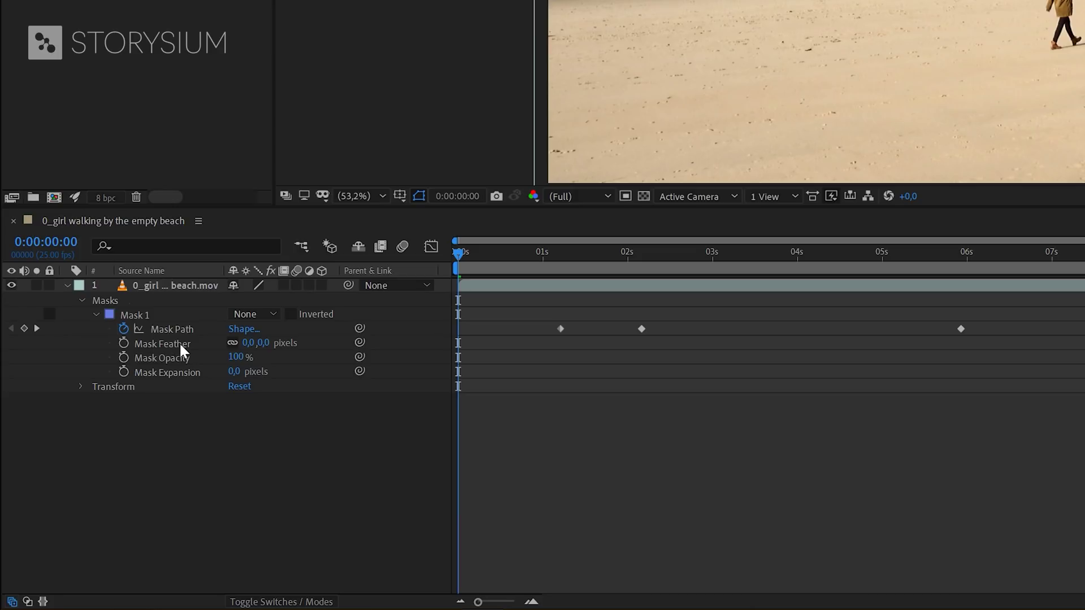
{"action": "left_click", "coordinate": [250, 343]}
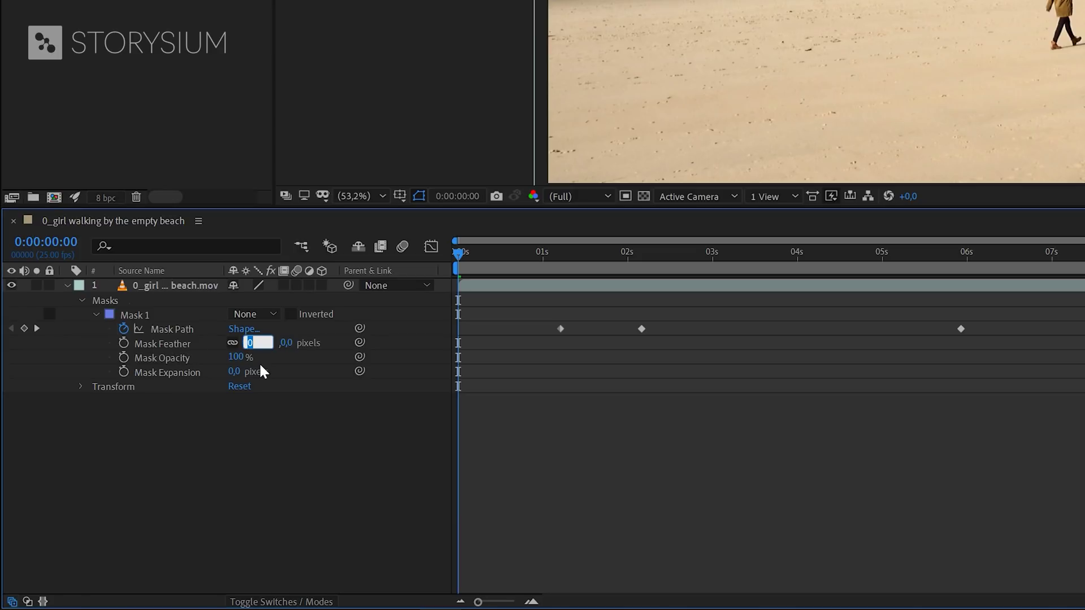
{"action": "key", "text": "Return"}
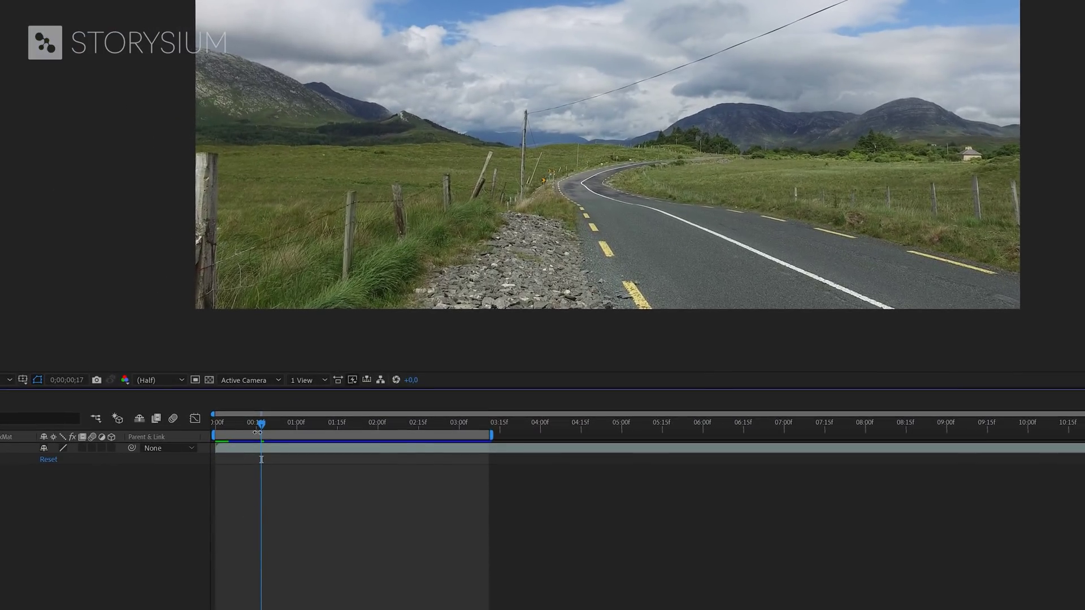
Return to the road clip's first frame and create a Photoshop reference frame from it
{"action": "left_click_drag", "start_coordinate": [260, 423], "coordinate": [210, 429]}
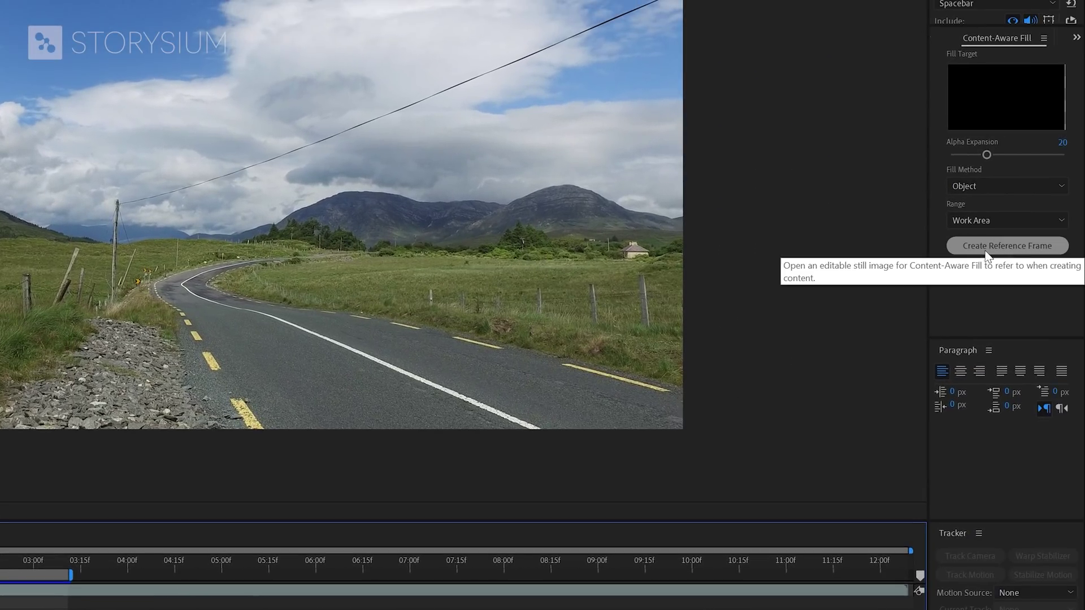
{"action": "left_click", "coordinate": [990, 248]}
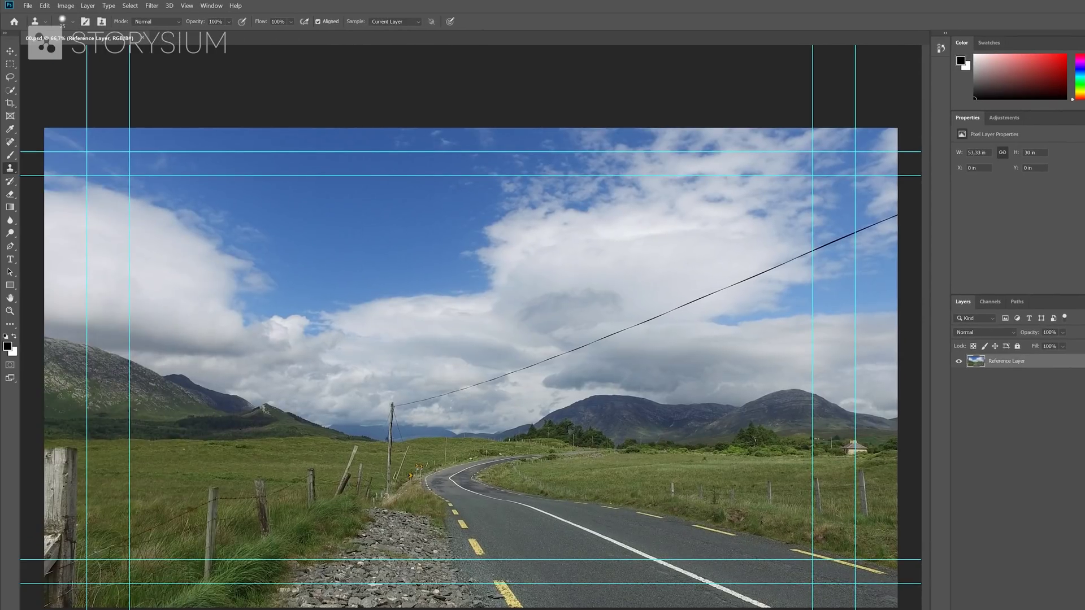
Lasso around the power cable and fill the selection with Content-Aware fill
{"action": "left_click", "coordinate": [14, 78]}
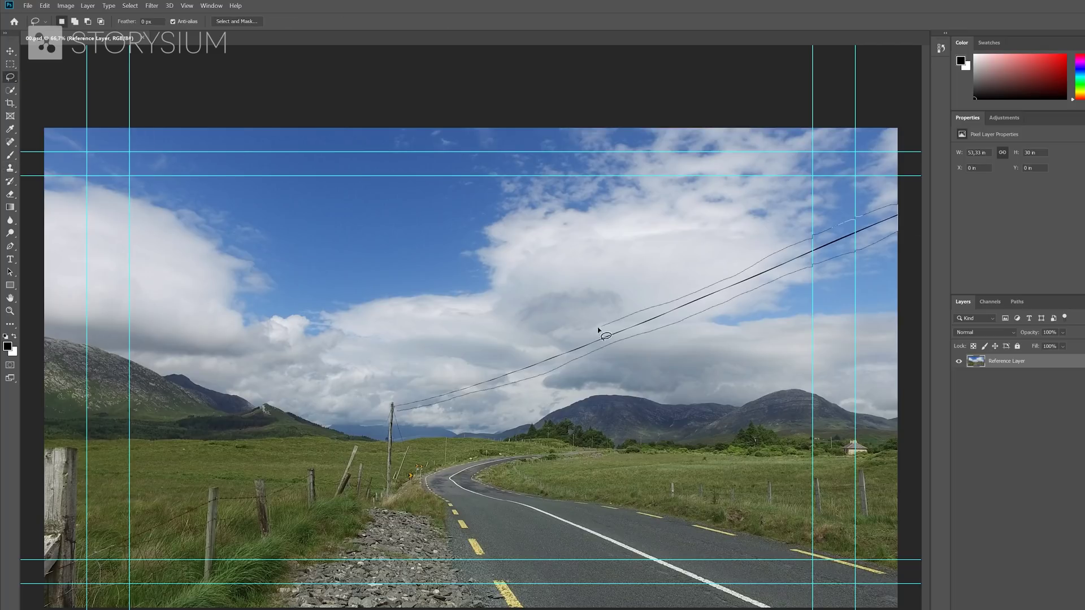
{"action": "left_click_drag", "start_coordinate": [419, 409], "coordinate": [419, 409]}
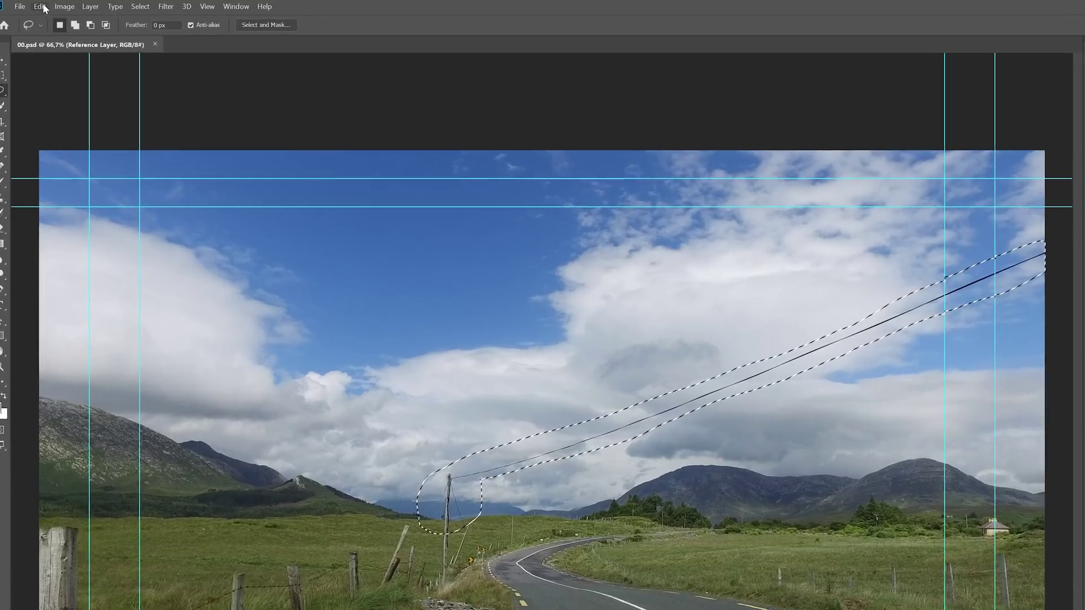
{"action": "left_click", "coordinate": [44, 6]}
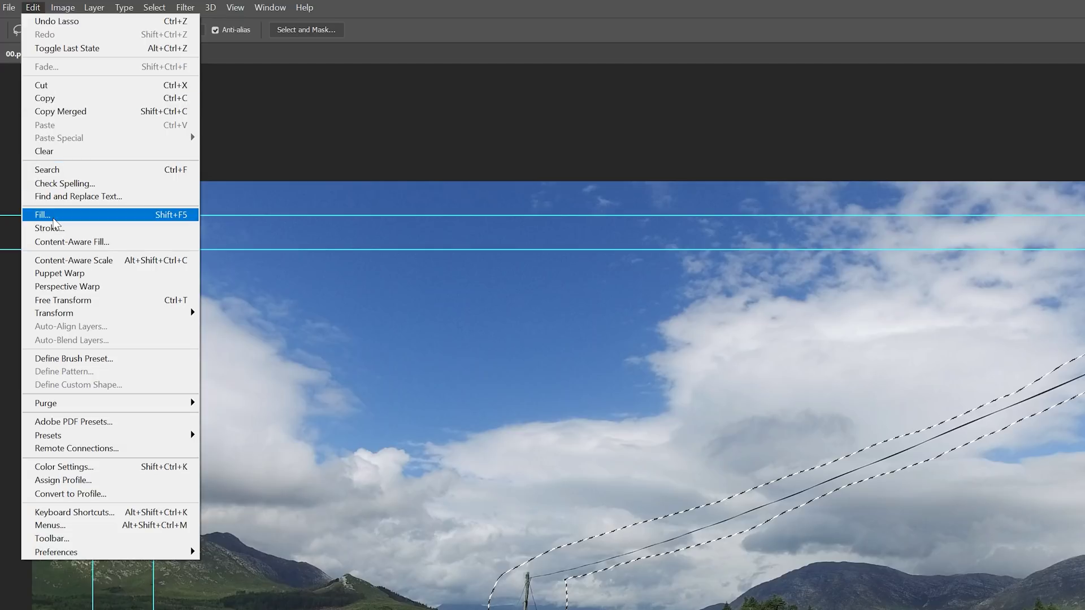
{"action": "left_click", "coordinate": [54, 214]}
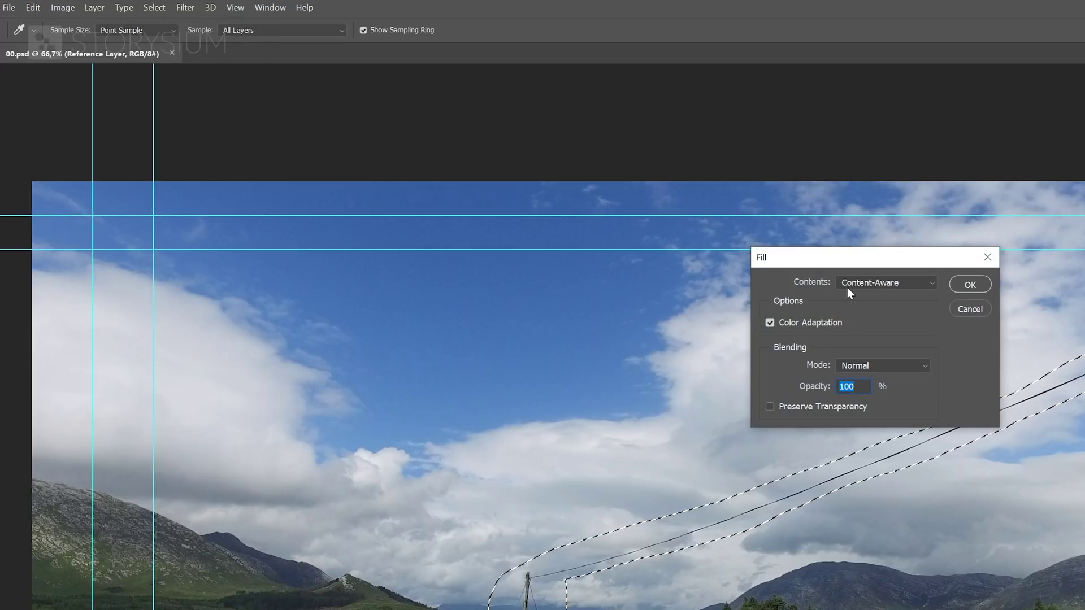
{"action": "left_click", "coordinate": [882, 284]}
{"action": "left_click", "coordinate": [883, 287]}
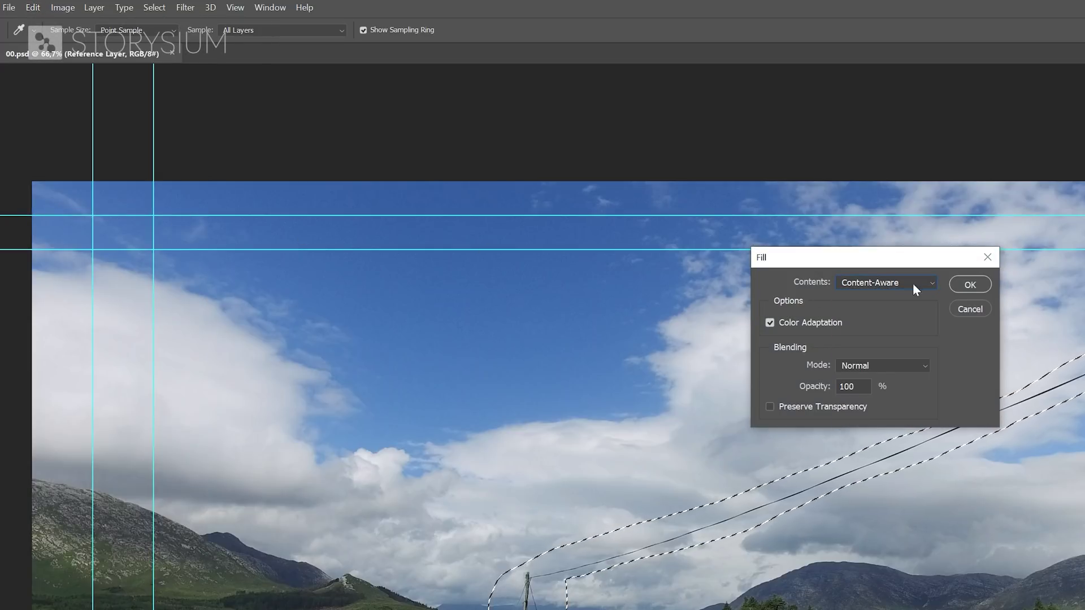
{"action": "left_click", "coordinate": [981, 282]}
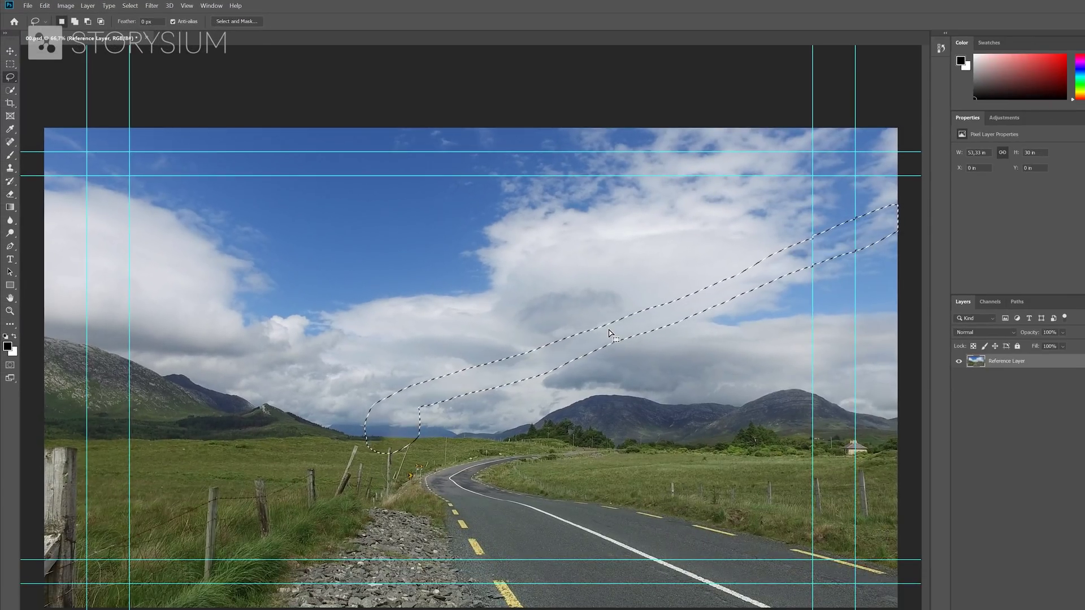
Deselect, inspect the filled sky up close, then quit Photoshop saving 00.psd
{"action": "key", "text": "ctrl+d"}
{"action": "key", "text": "space"}
{"action": "scroll", "coordinate": [377, 432], "scroll_direction": "up", "scroll_amount": 5}
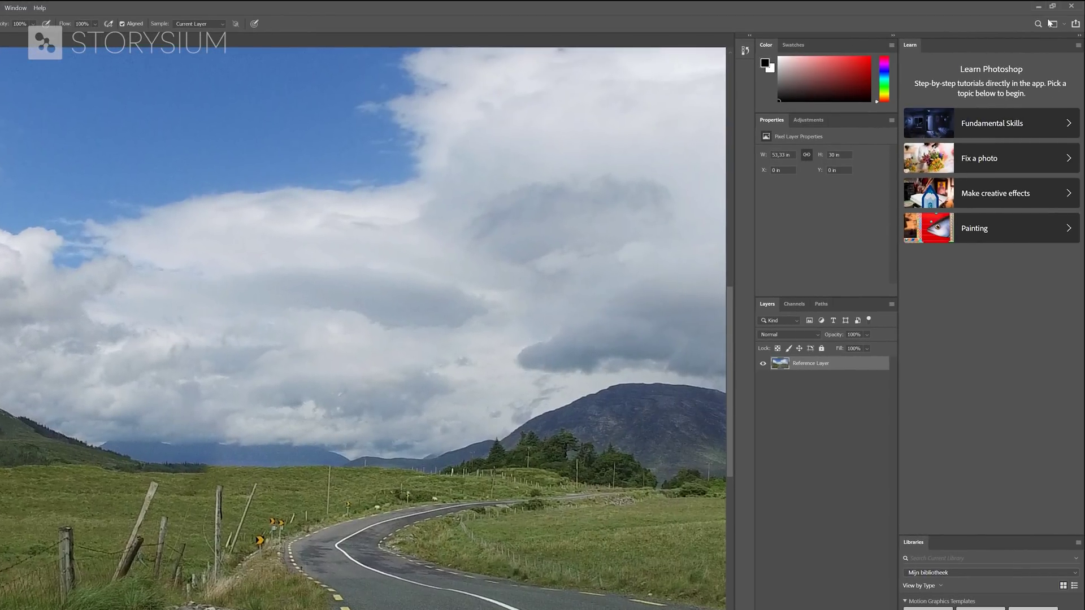
{"action": "left_click", "coordinate": [1070, 7]}
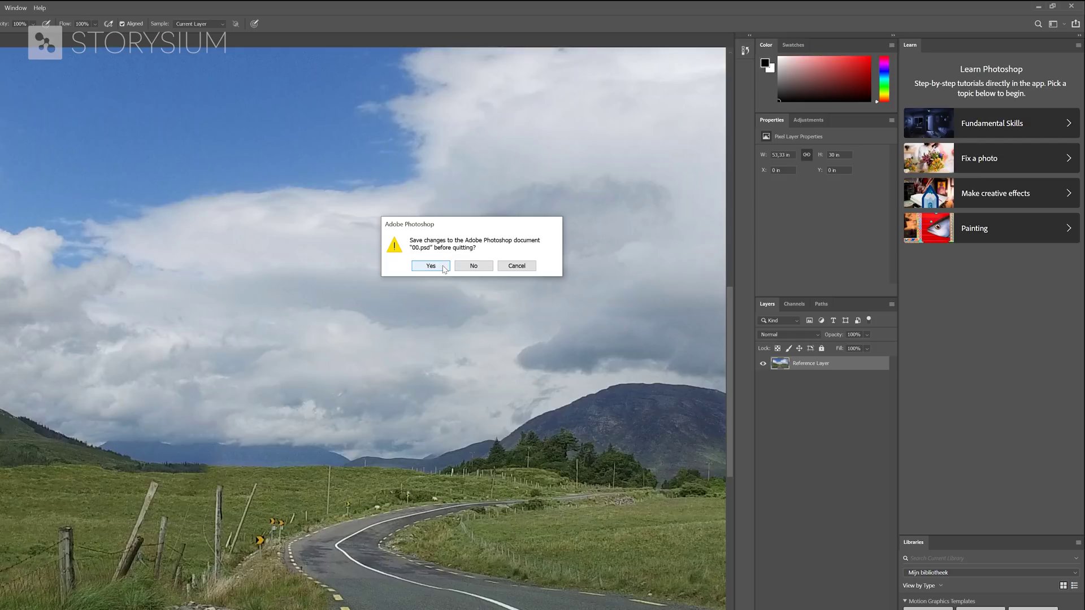
{"action": "left_click", "coordinate": [443, 266]}
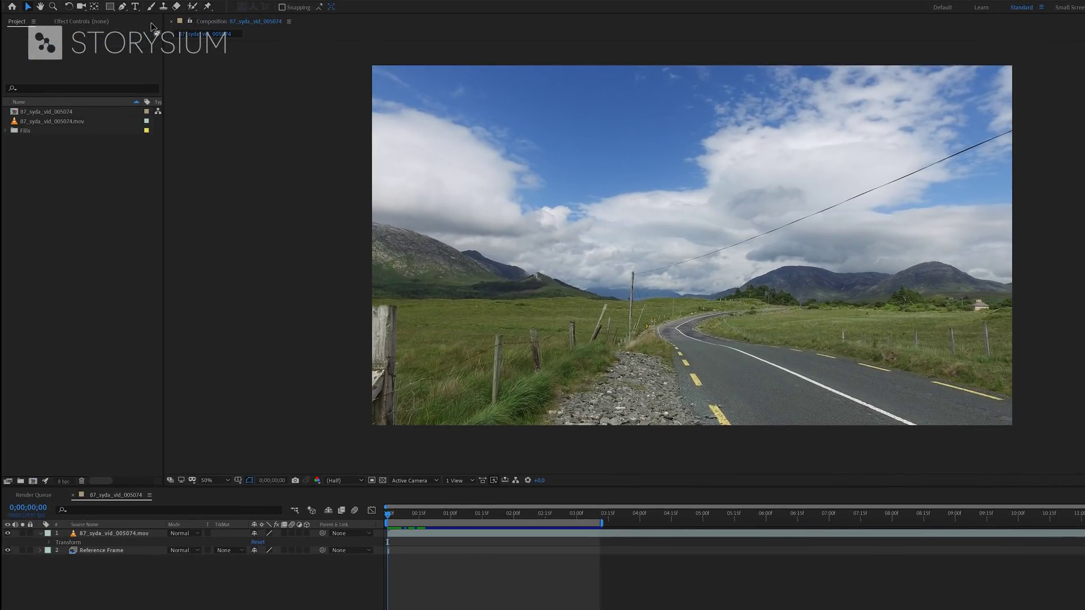
Select the road clip layer and draw a Pen mask around the cable
{"action": "left_click", "coordinate": [115, 534]}
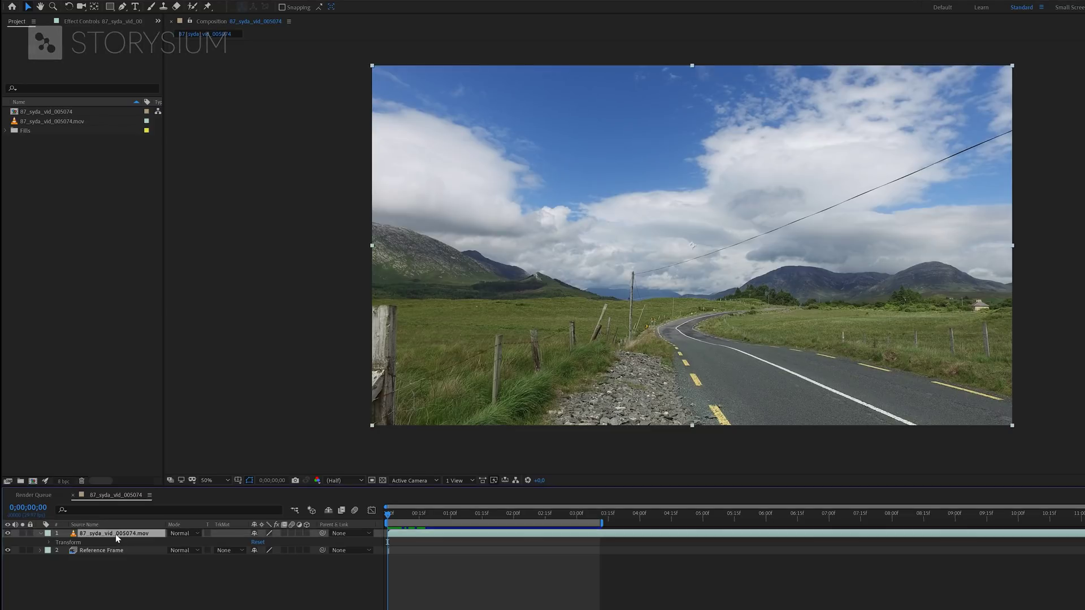
{"action": "left_click", "coordinate": [121, 7]}
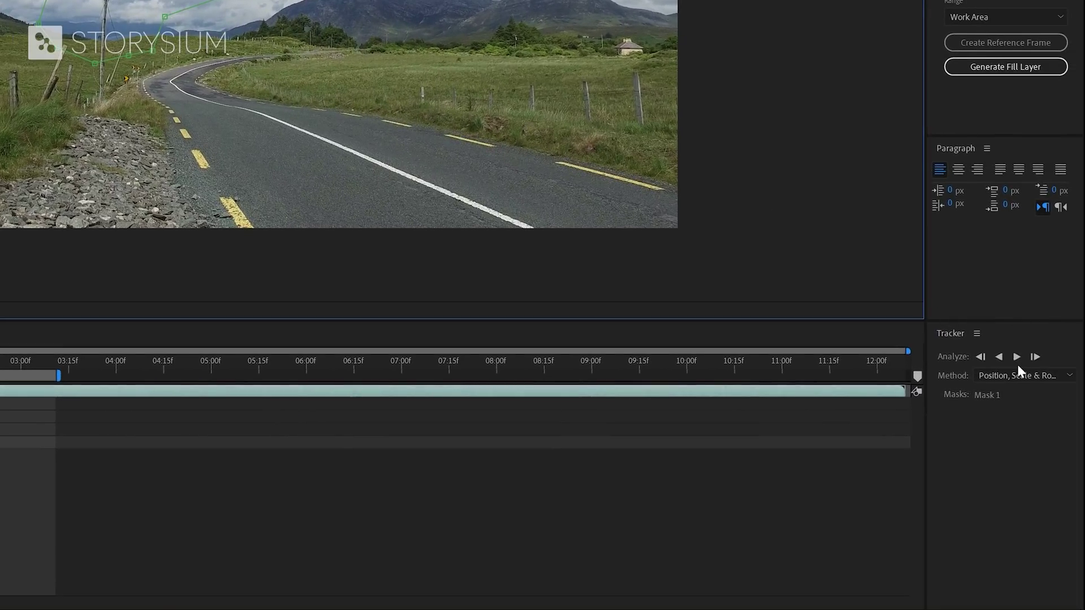
Track Mask 1 forward along the cable, set its mode to None, and scrub to verify
{"action": "left_click", "coordinate": [1015, 360]}
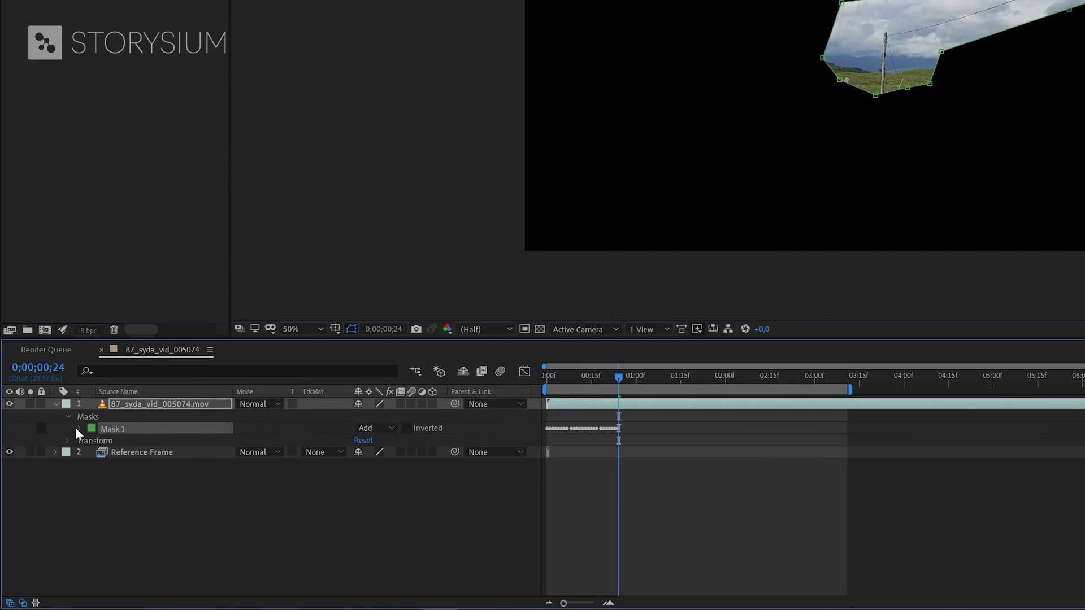
{"action": "left_click", "coordinate": [79, 429]}
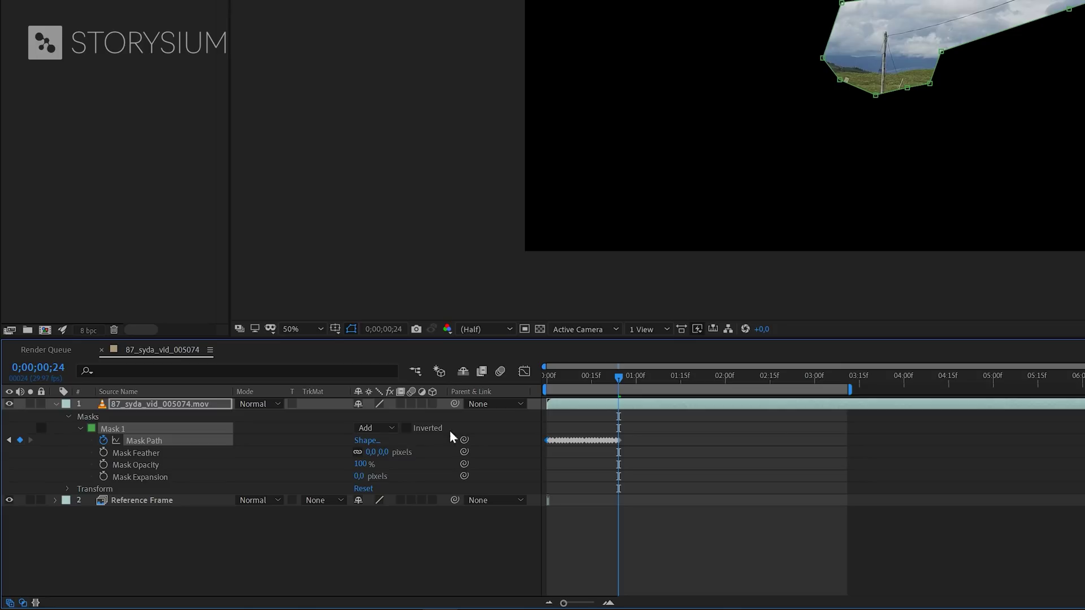
{"action": "left_click", "coordinate": [388, 428]}
{"action": "left_click", "coordinate": [394, 442]}
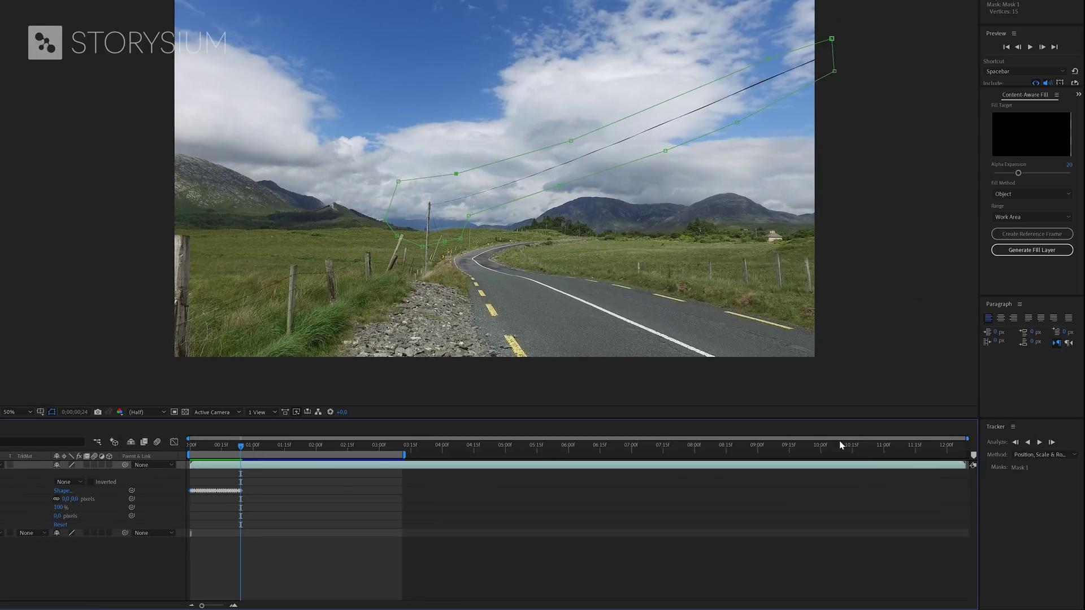
{"action": "left_click", "coordinate": [1042, 442]}
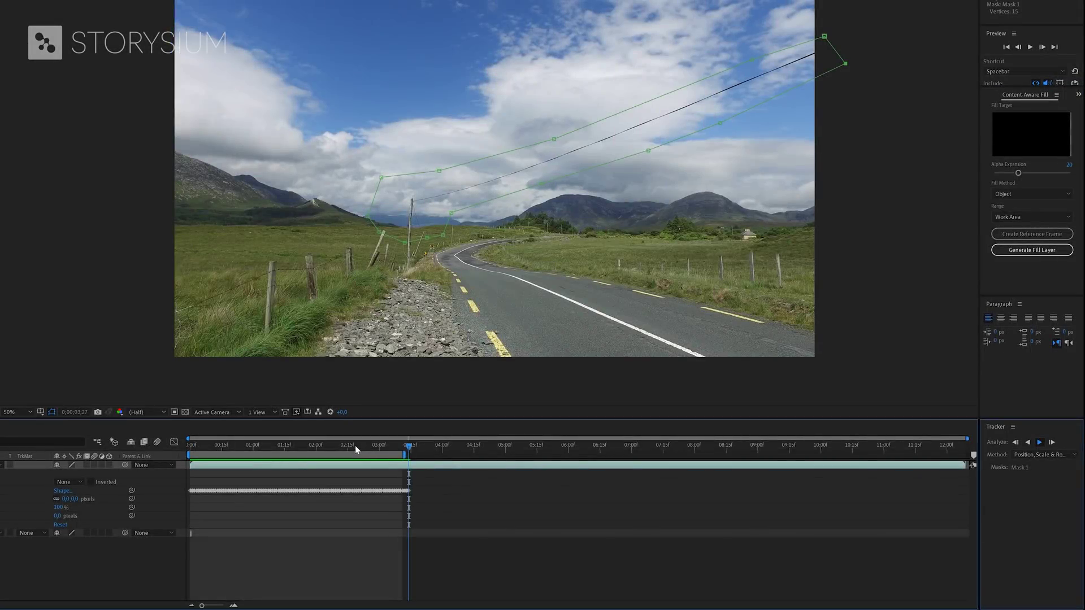
{"action": "left_click_drag", "start_coordinate": [352, 445], "coordinate": [197, 449]}
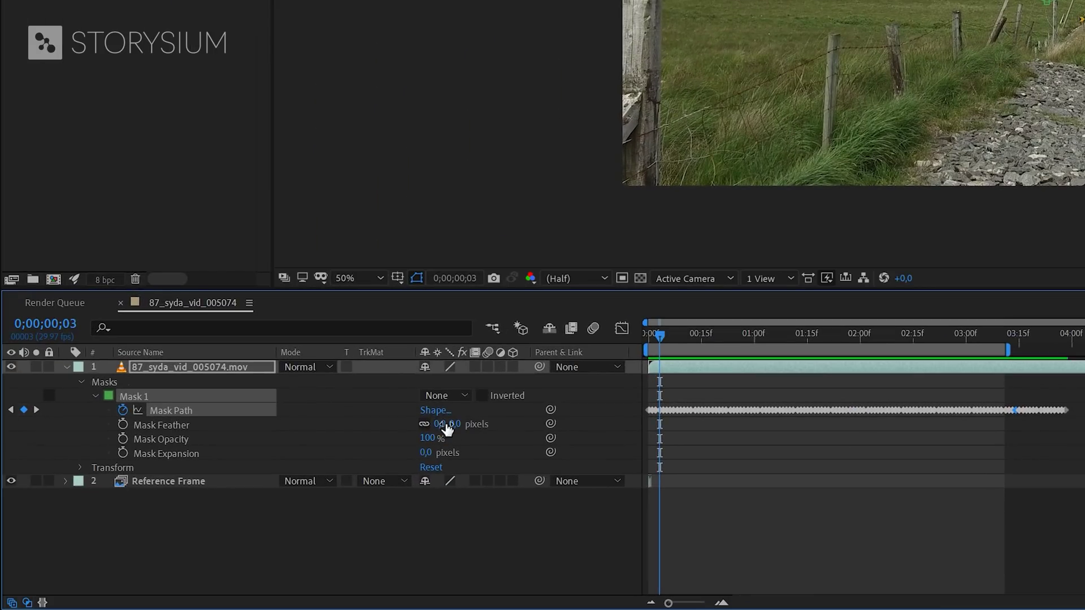
Give Mask 1 a 25-pixel feather and switch its mode to Subtract
{"action": "left_click", "coordinate": [446, 424]}
{"action": "key", "text": "Return"}
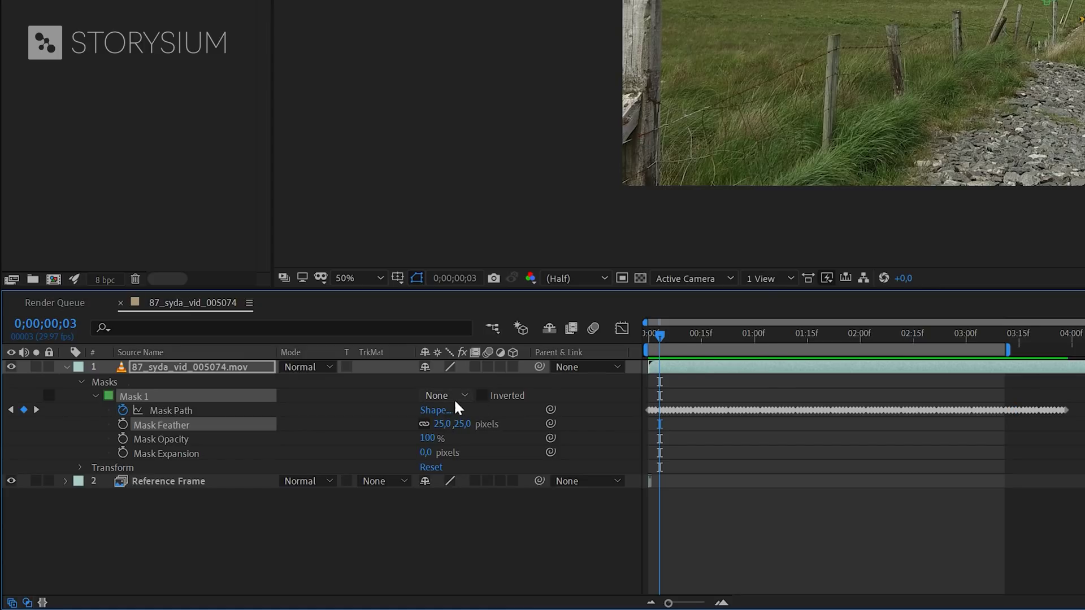
{"action": "left_click", "coordinate": [446, 395]}
{"action": "left_click", "coordinate": [476, 449]}
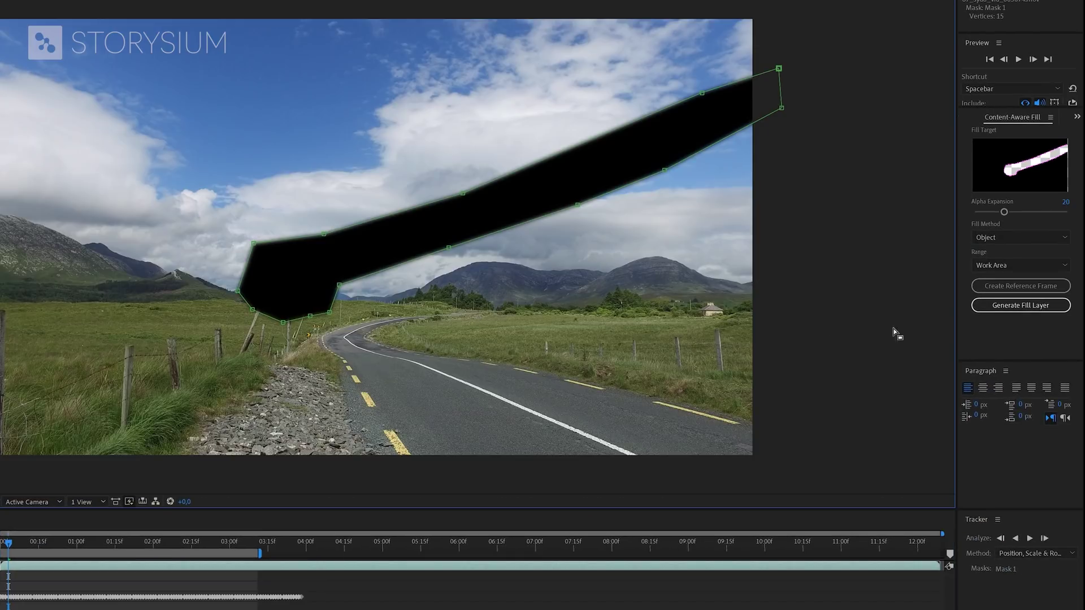
Start generating the Content-Aware Fill layer for the road clip's cable area
{"action": "left_click", "coordinate": [1027, 308]}
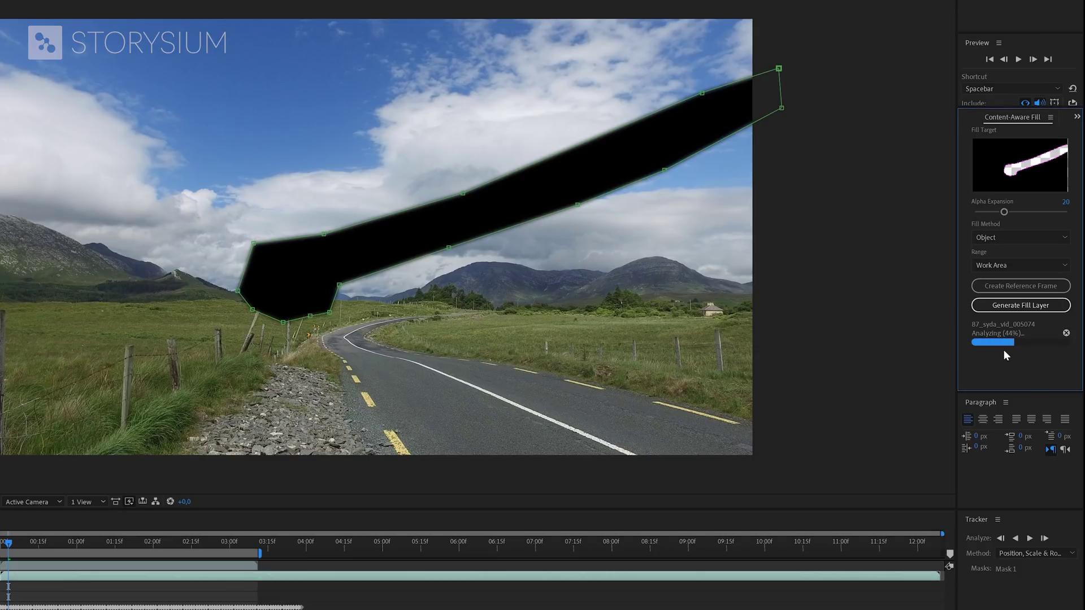